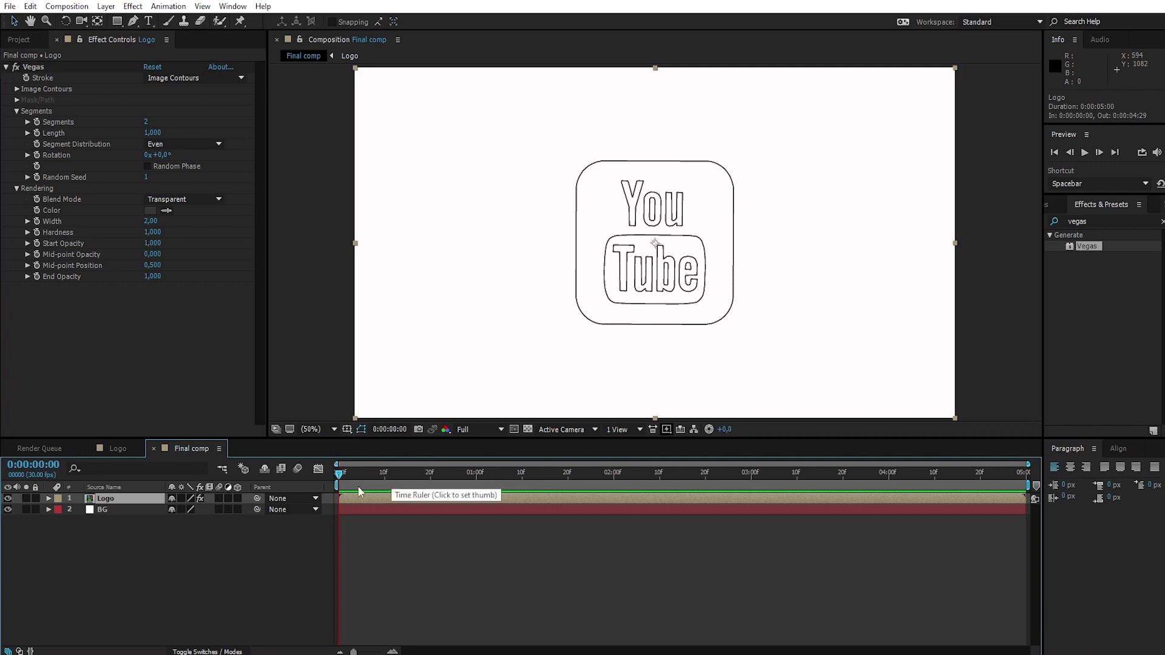
At 0:00:03:00, keyframe the Logo layer's Vegas Length at its current value and its Rotation at 90°.
left_click(503, 473)
left_click_drag(518, 497, 689, 508)
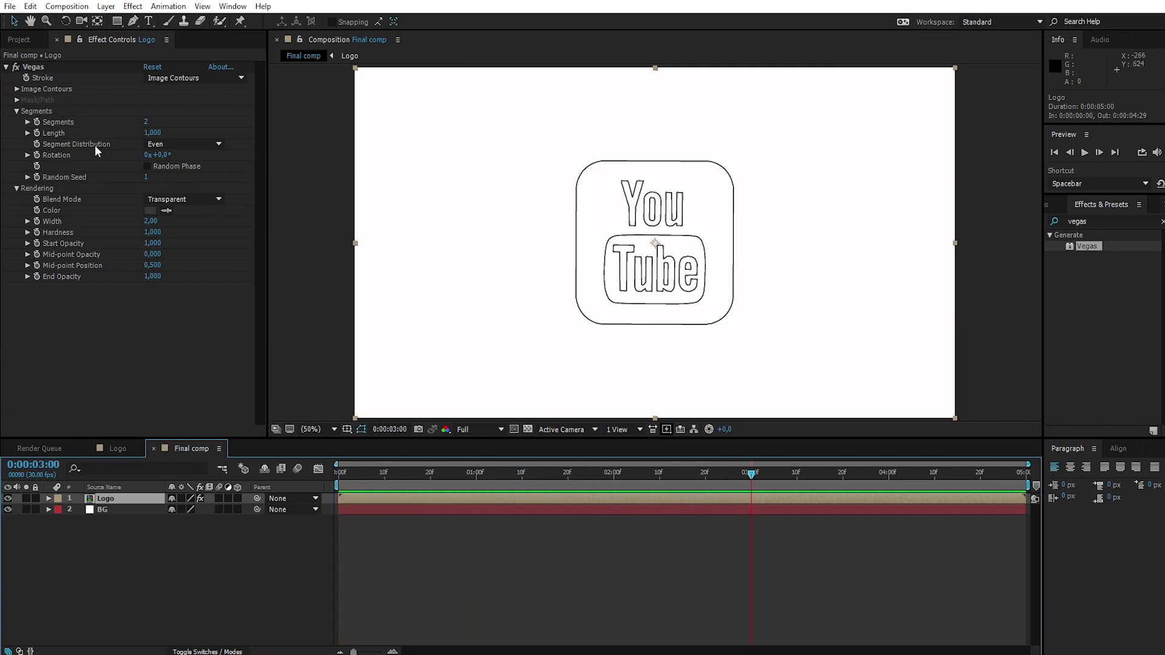
left_click(36, 133)
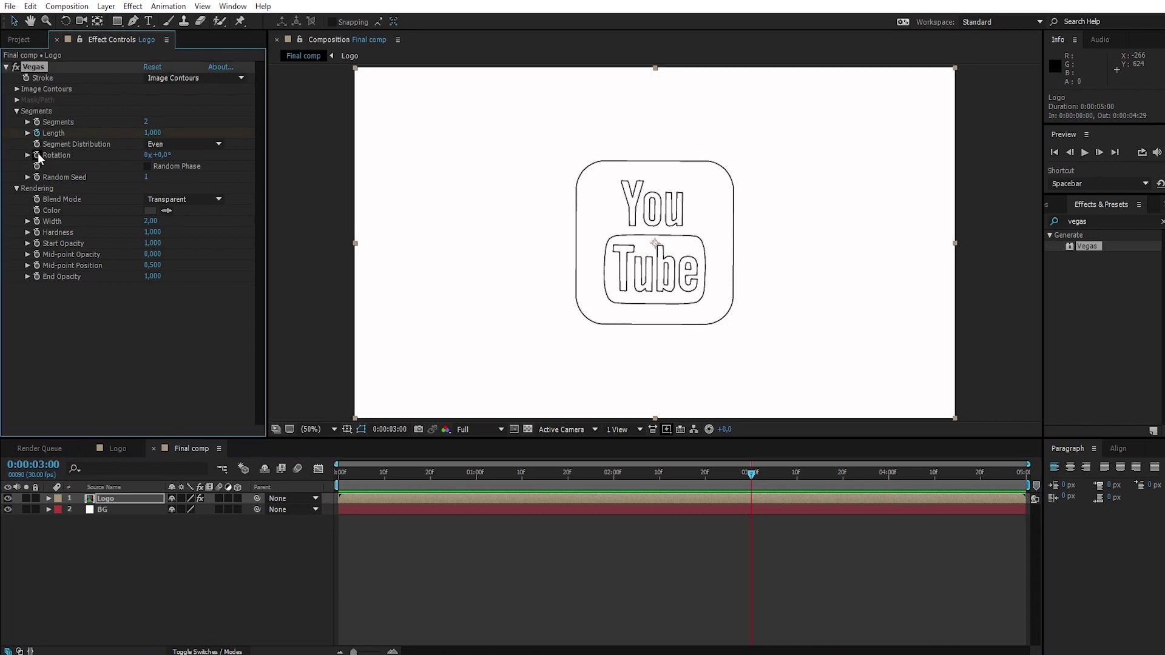
left_click(161, 155)
type("90")
key("Return")
At 0:00:00:00, keyframe the Vegas Length at 0 and Rotation at 0°.
left_click_drag(752, 472, 322, 471)
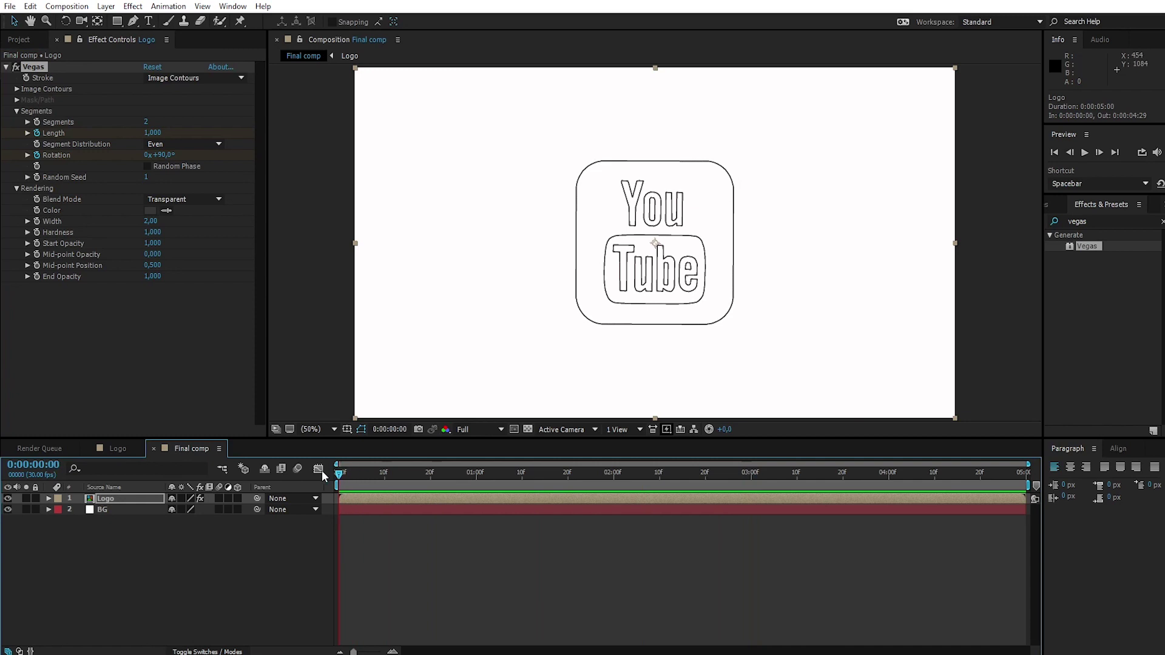
left_click(156, 135)
type("0")
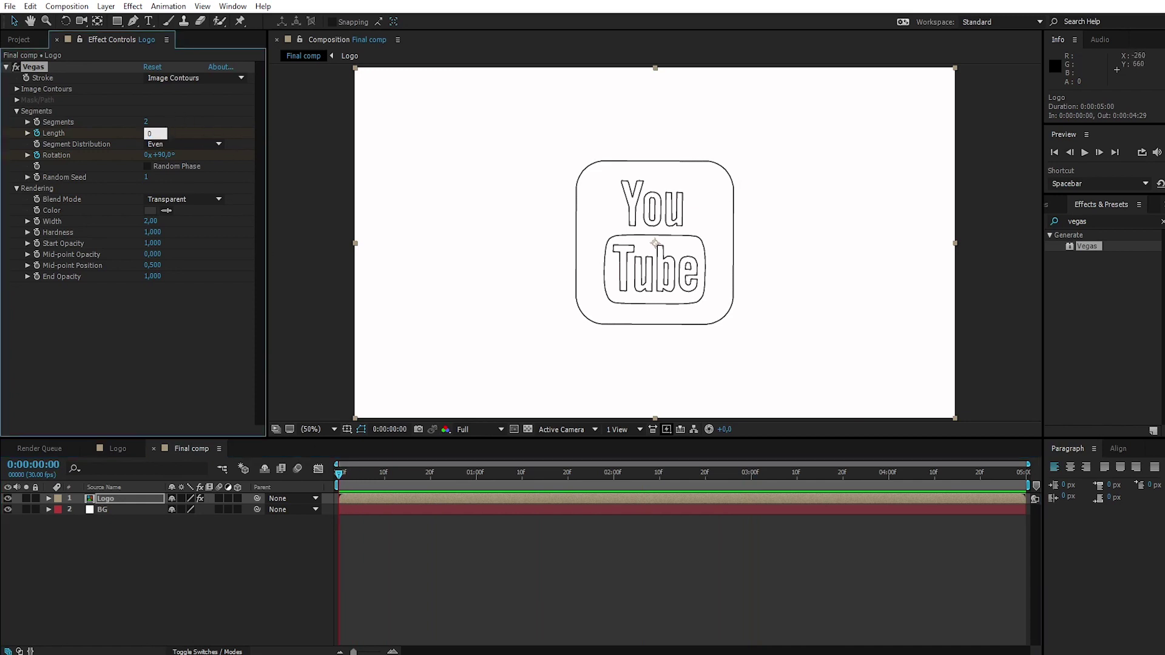
key("Return")
left_click(166, 157)
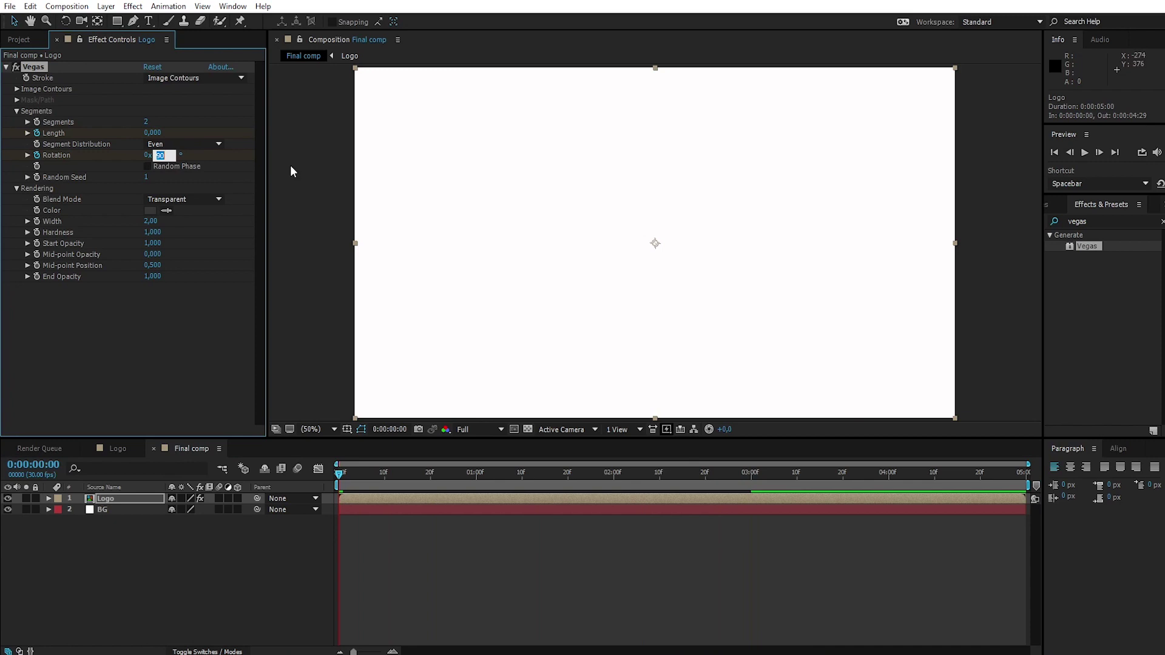
type("0")
key("Return")
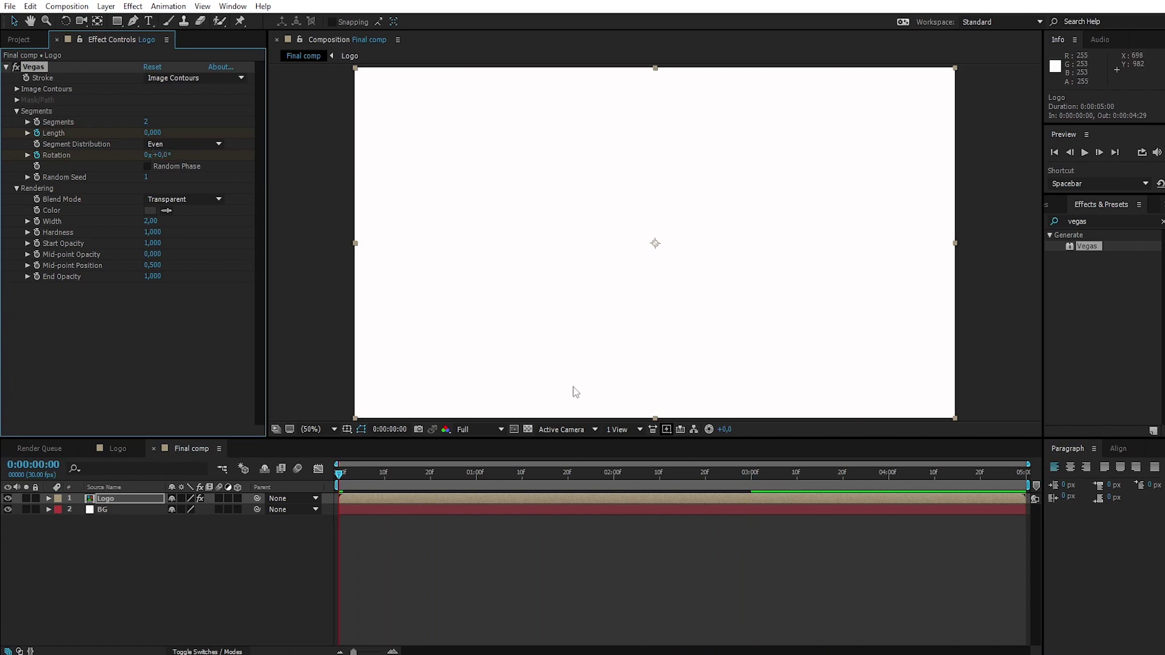
Preview the logo outline's drawing animation from the start of the composition.
key("space")
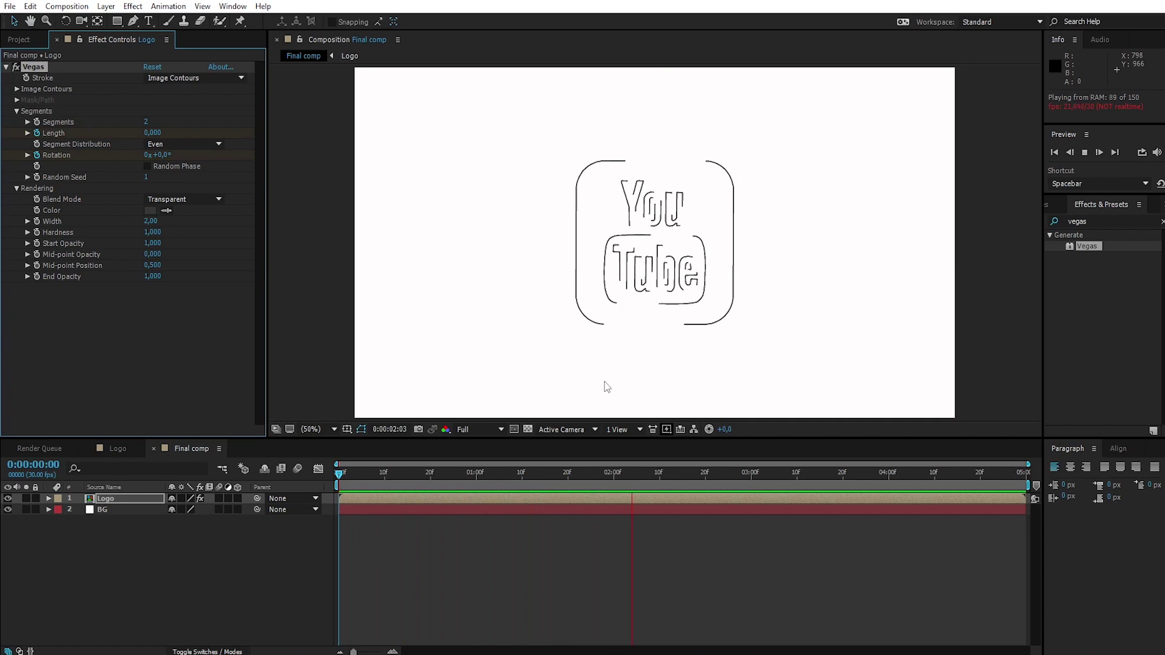
key("space")
left_click_drag(848, 472, 234, 467)
key("space")
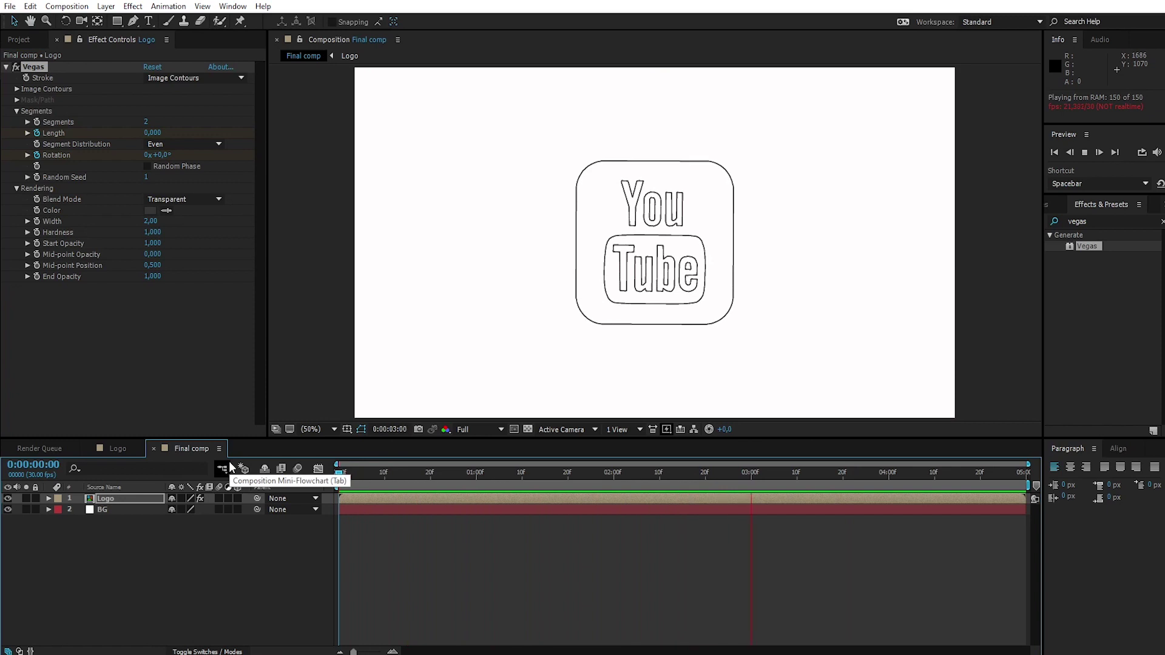
key("space")
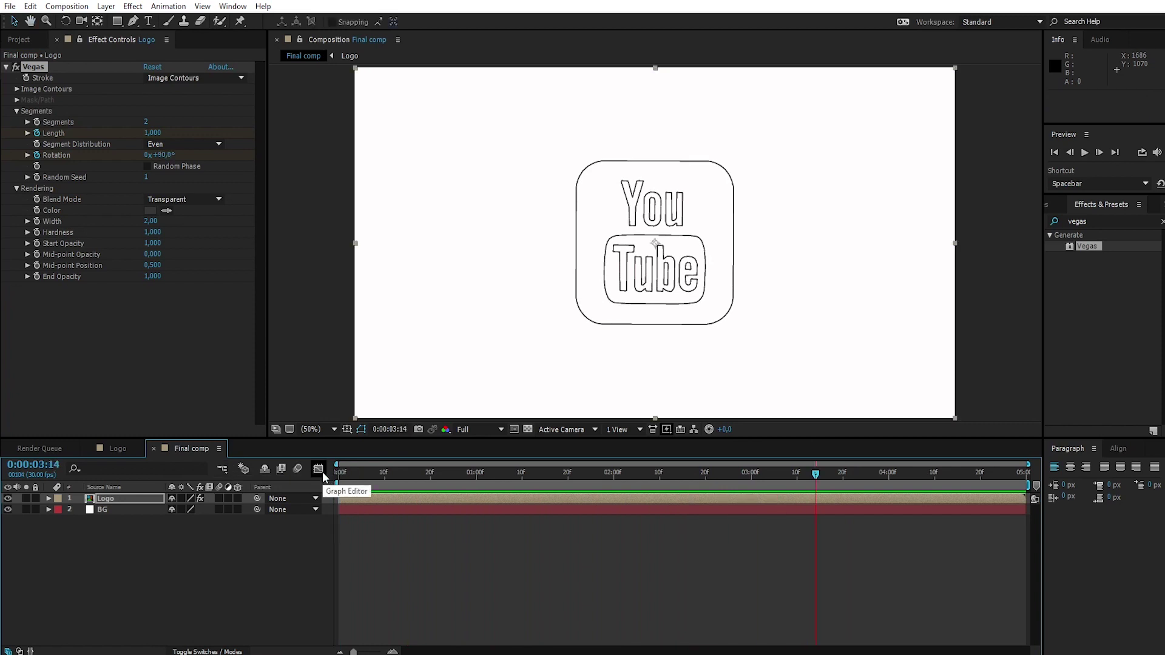
Find the CC Radial Fast Blur effect by searching for "radial" and apply it to the Logo layer.
left_click(134, 498)
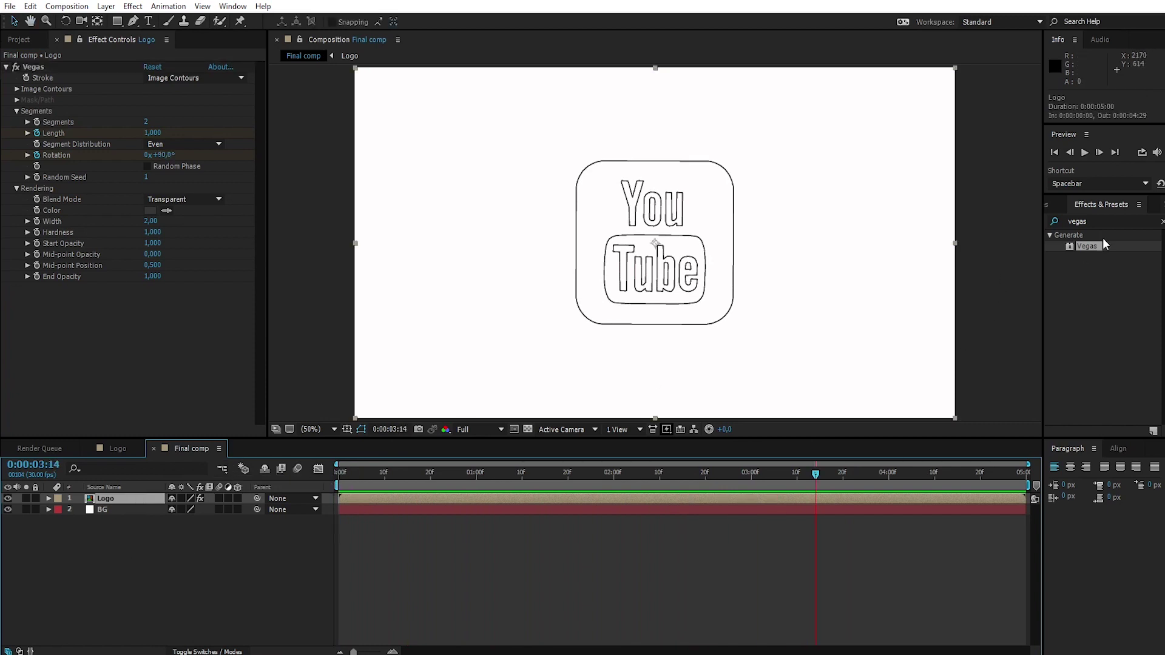
left_click(1089, 220)
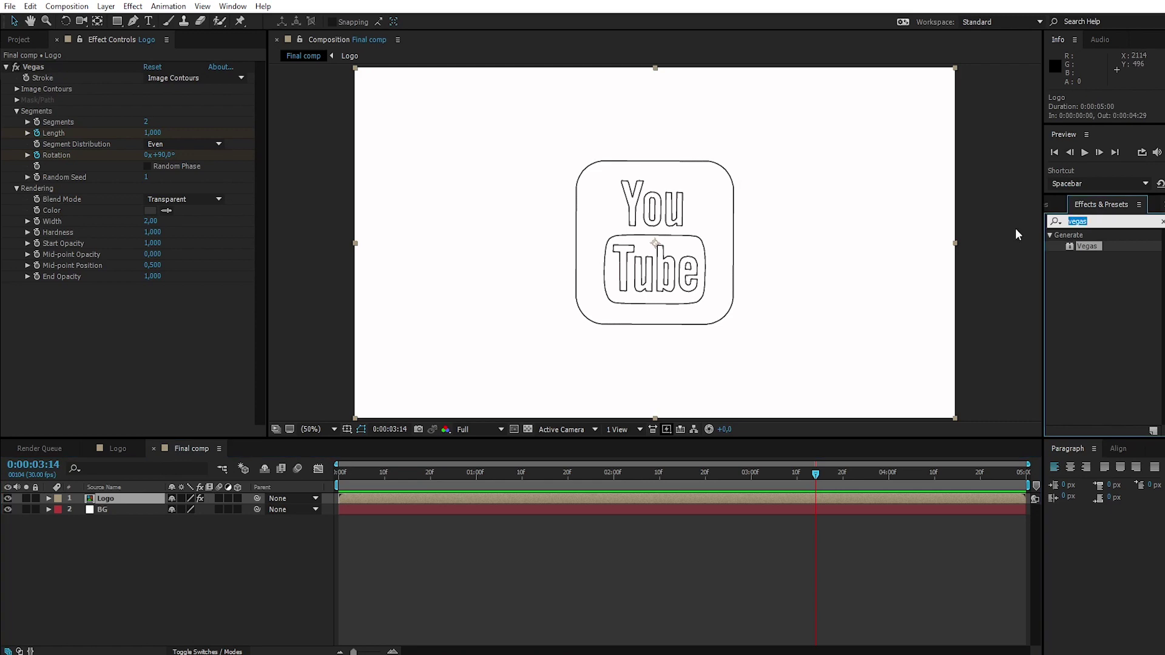
type("radial")
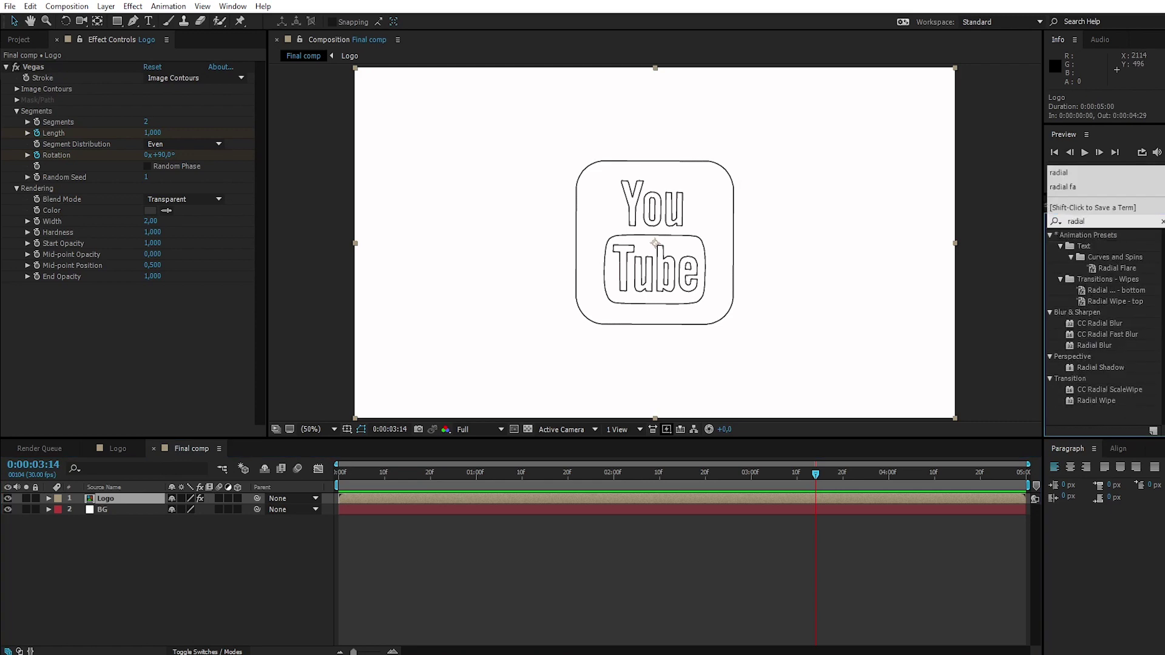
left_click(1124, 335)
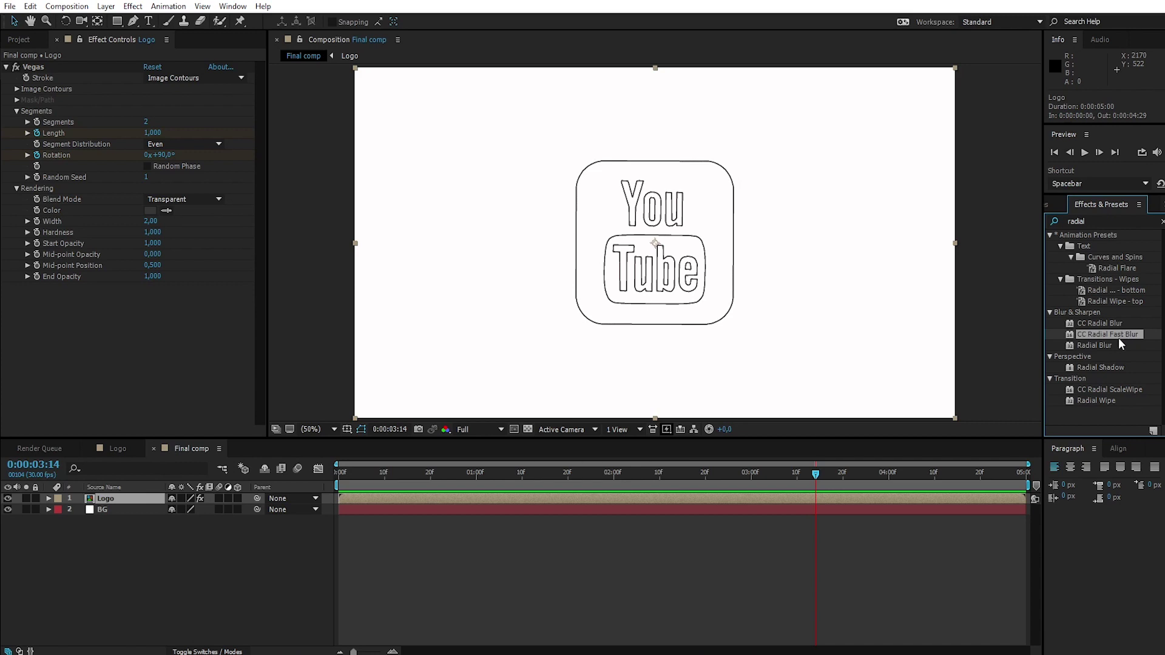
left_click_drag(1119, 333, 146, 501)
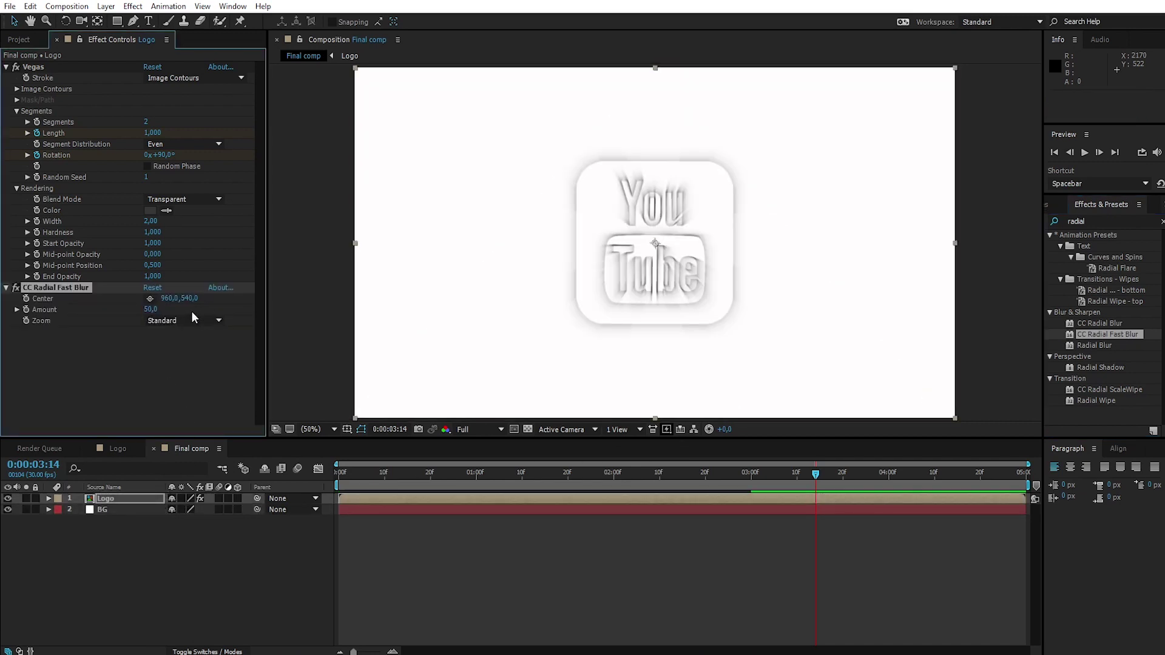
Set the CC Radial Fast Blur Amount to 90 and its Zoom to Brightest.
left_click(150, 310)
type("90")
key("Return")
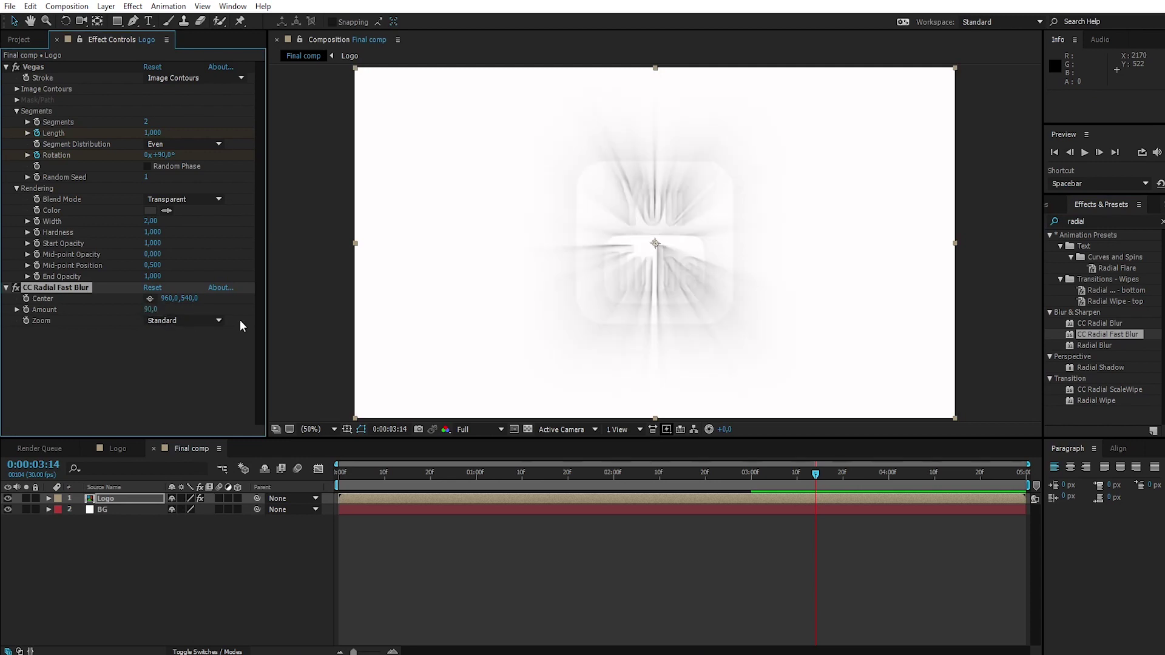
left_click(218, 321)
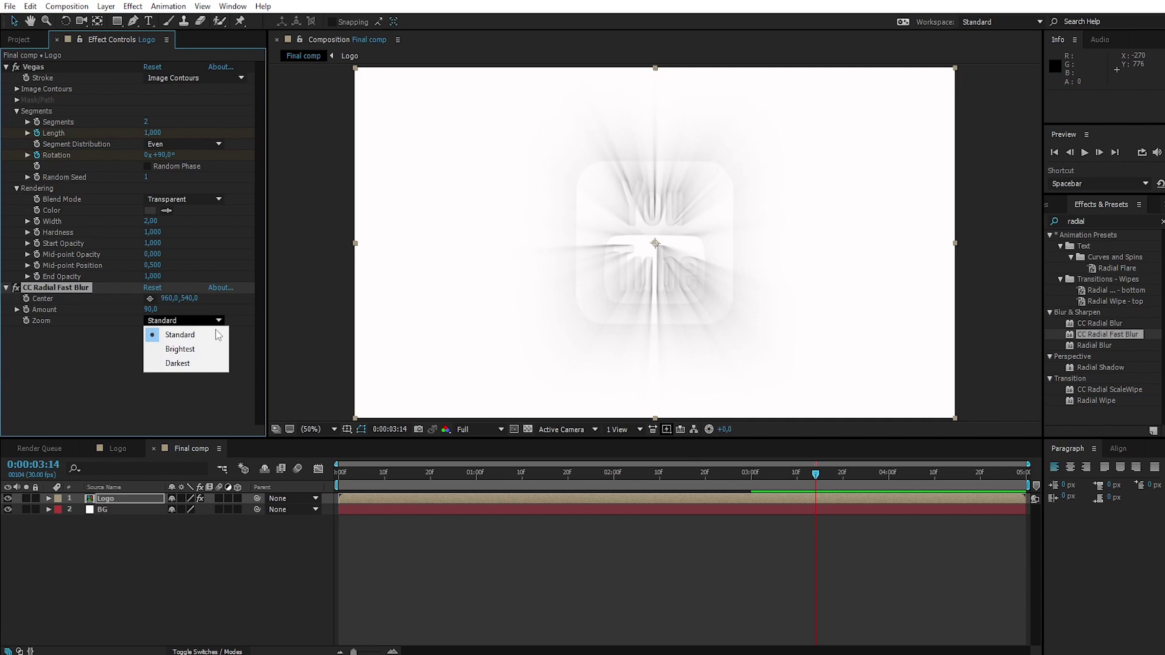
left_click(210, 348)
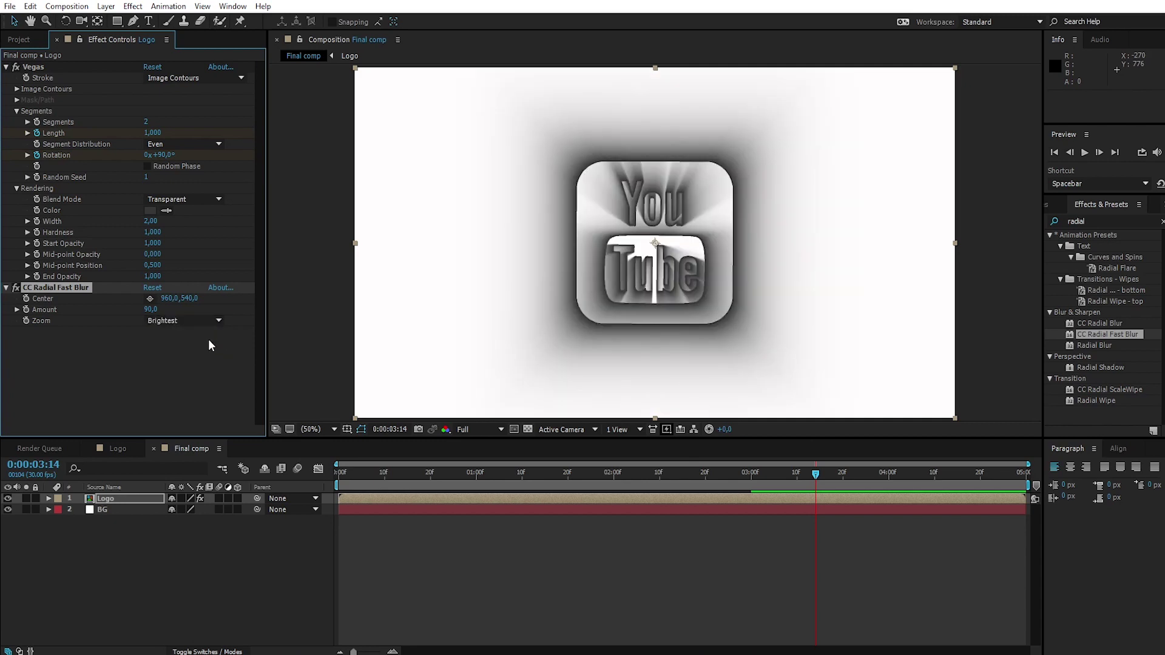
Animate the blur's Center from about 1718, 142 at 0:00:00:00 to about 178, 130 at 0:00:03:00.
left_click_drag(817, 472, 332, 491)
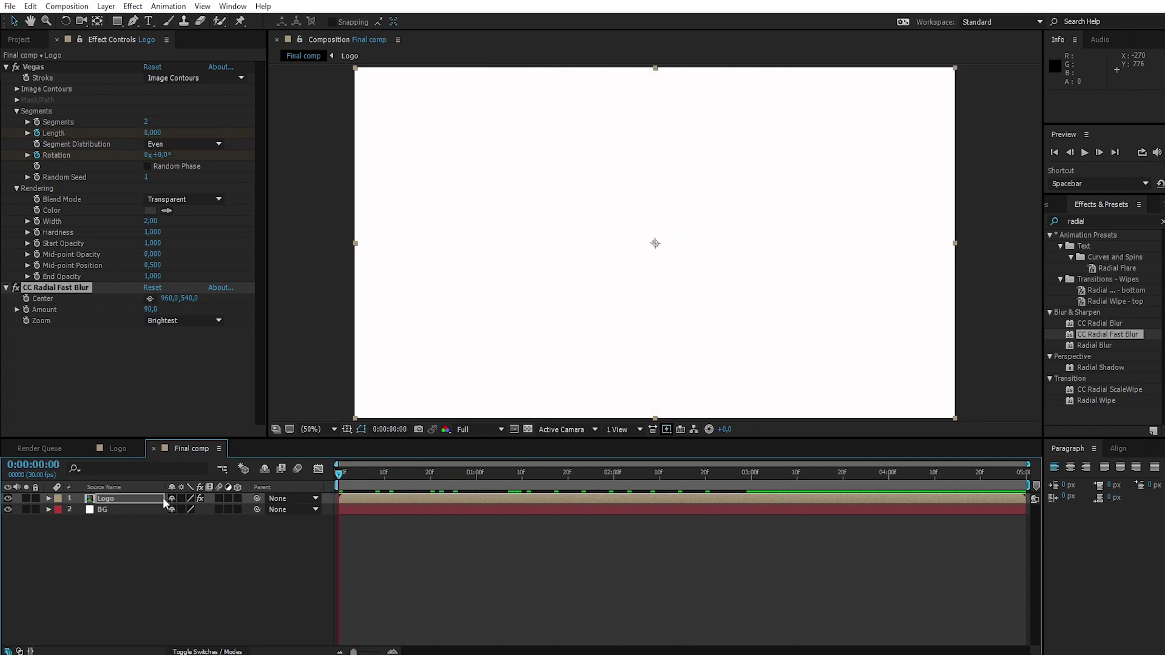
left_click(26, 310)
left_click(150, 299)
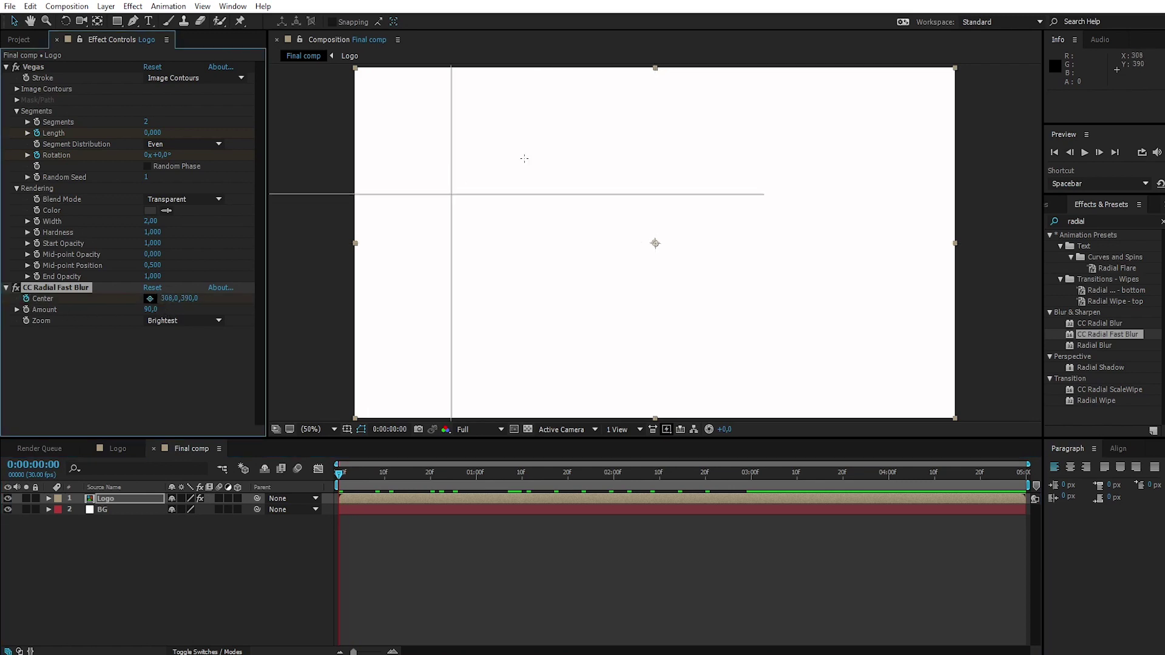
left_click(891, 114)
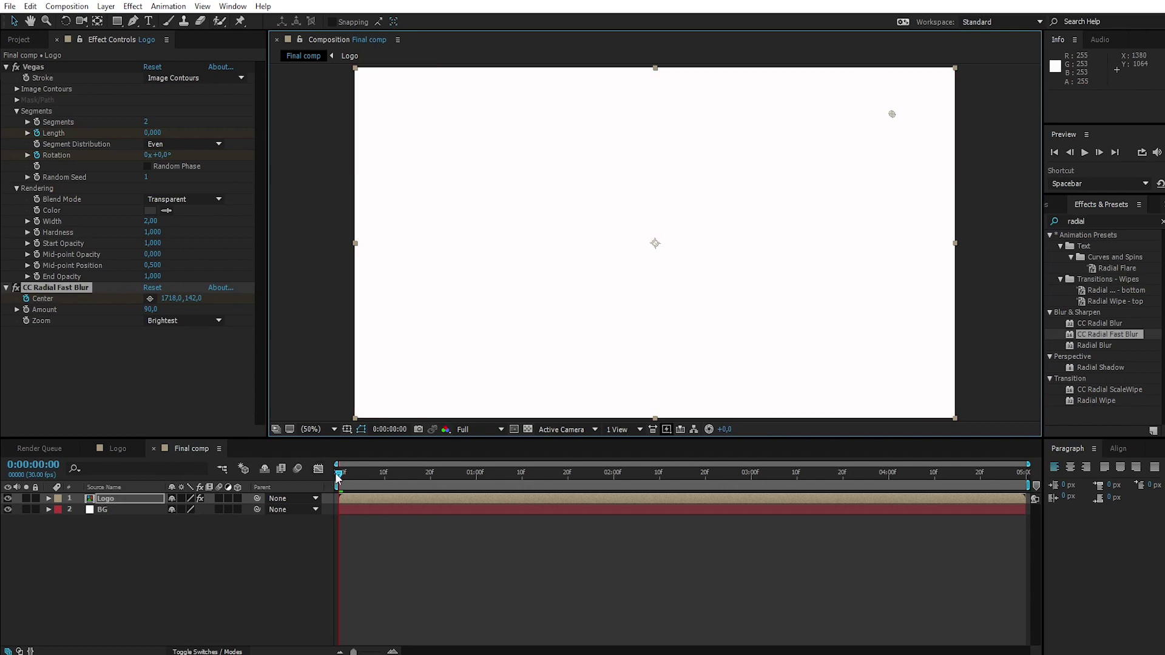
left_click_drag(339, 473, 751, 532)
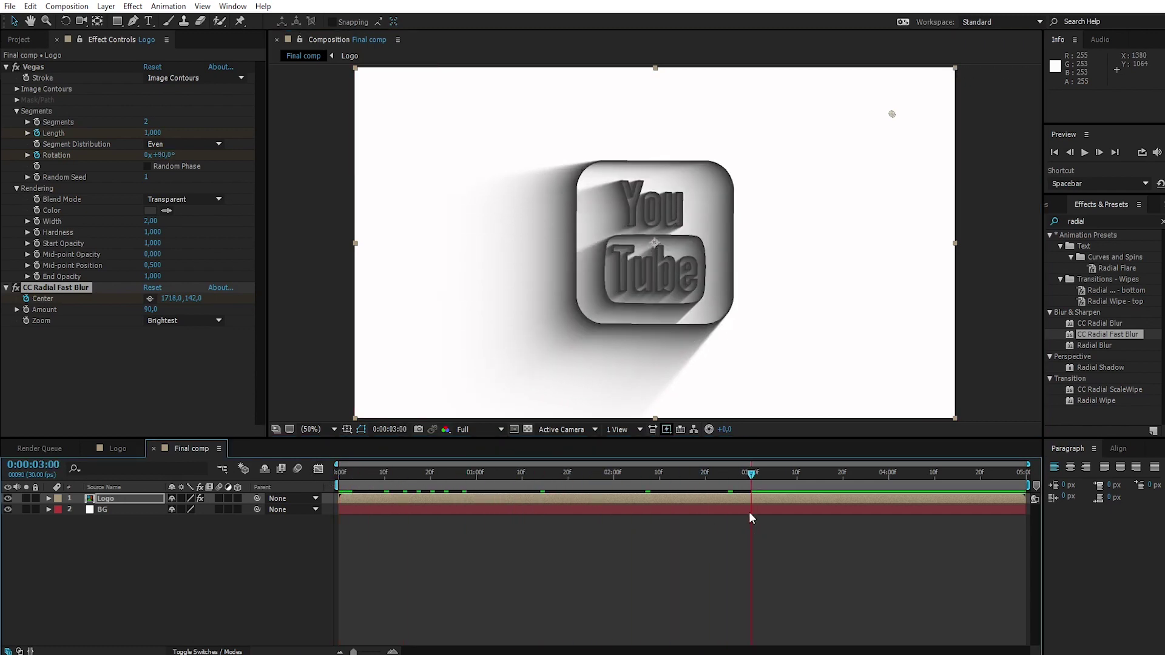
left_click_drag(892, 115, 409, 110)
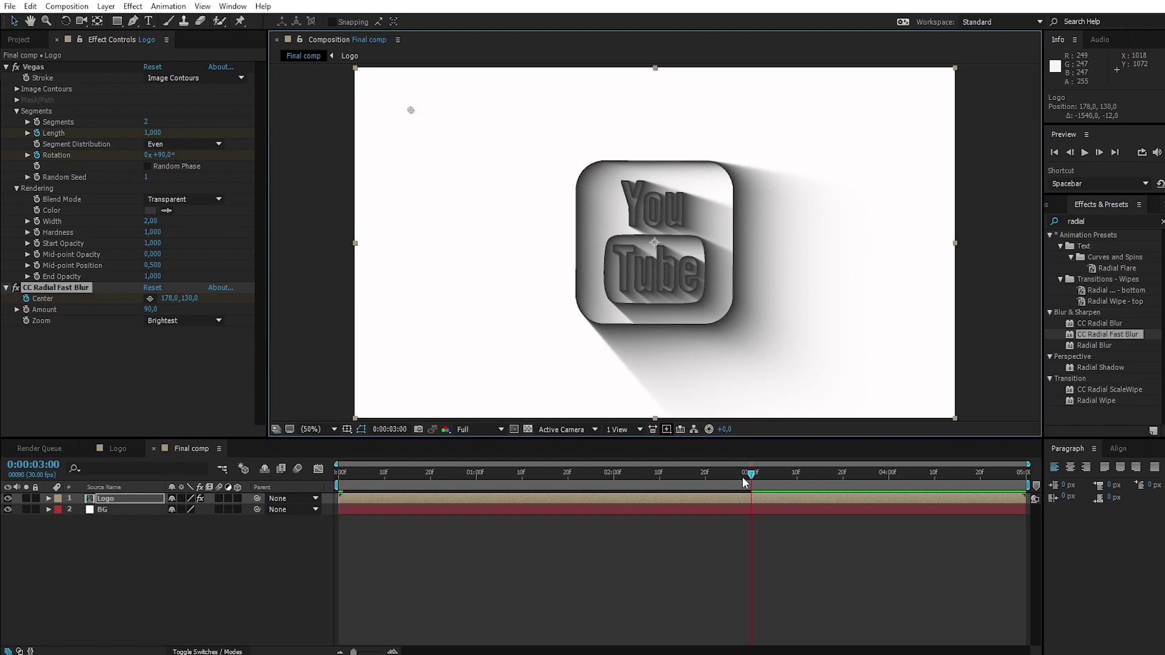
Preview the moving shadow animation from the start of the composition.
left_click_drag(751, 474, 244, 475)
key("space")
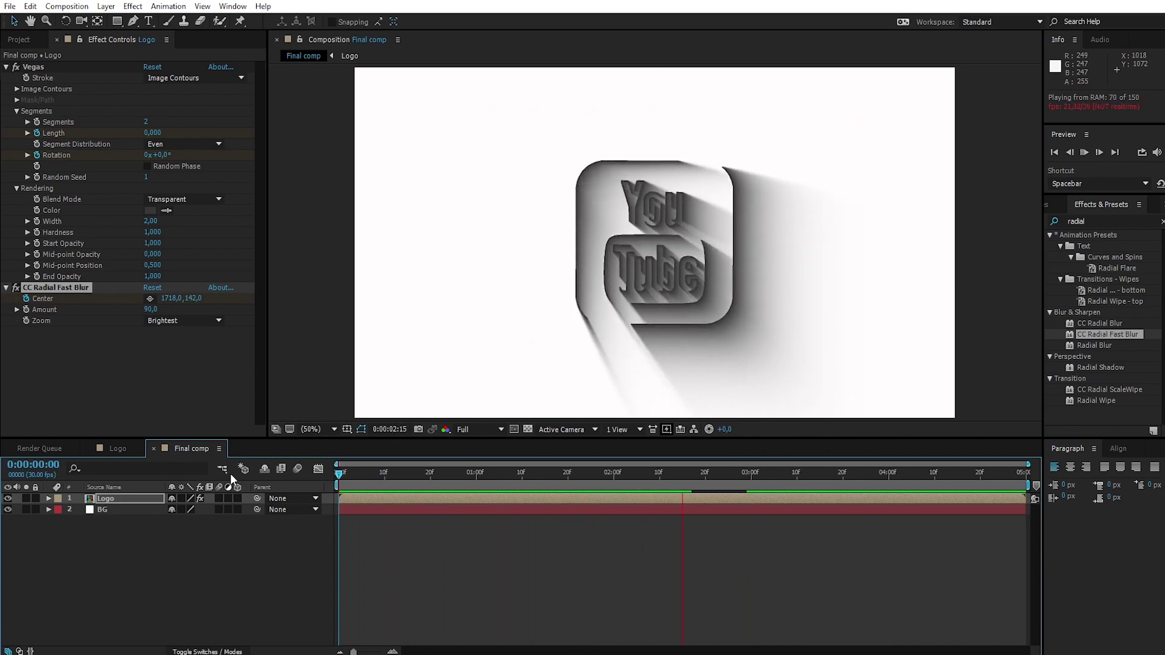
key("space")
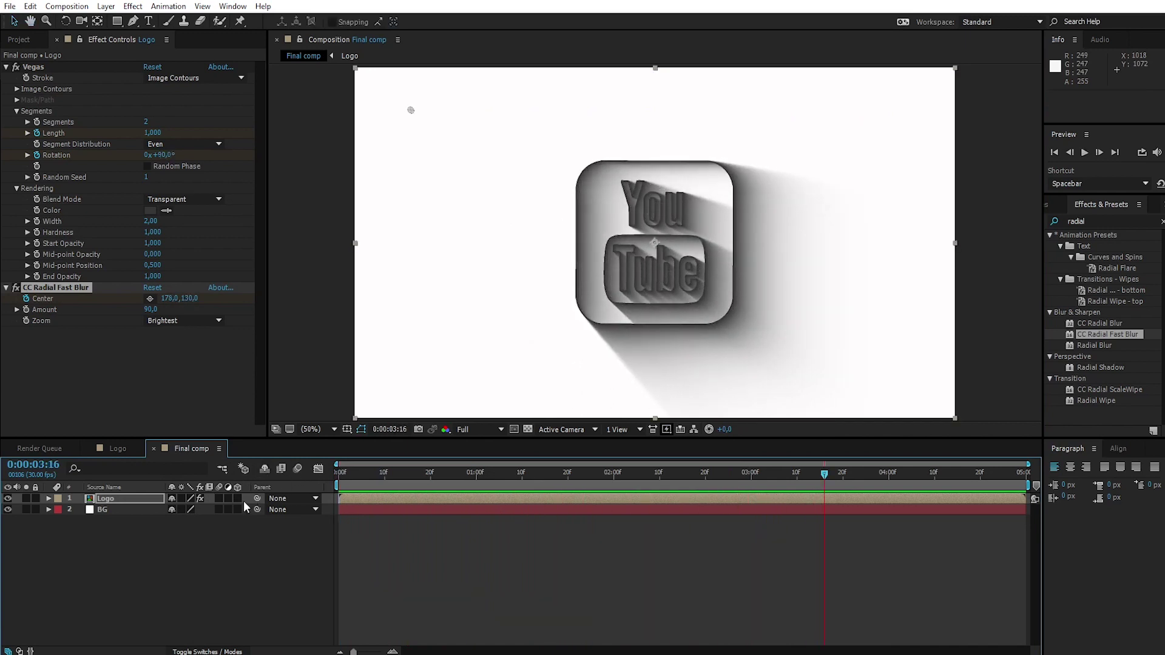
Set the Logo layer's Opacity to 70% and collapse the layer's properties.
left_click(139, 497)
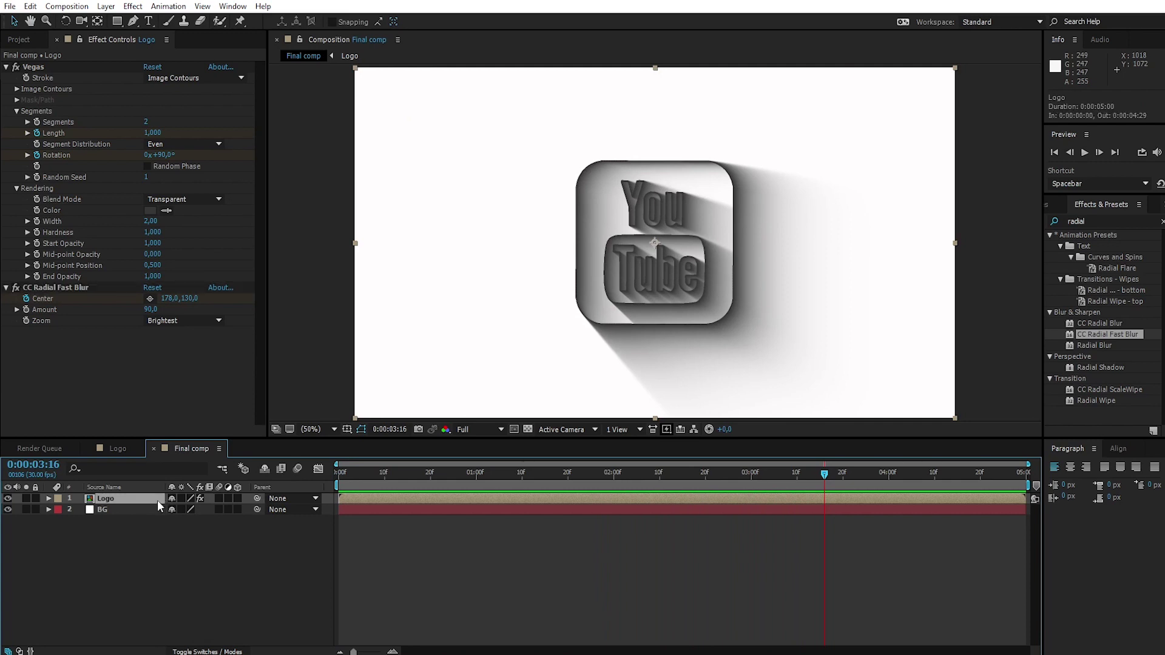
key("t")
left_click(177, 509)
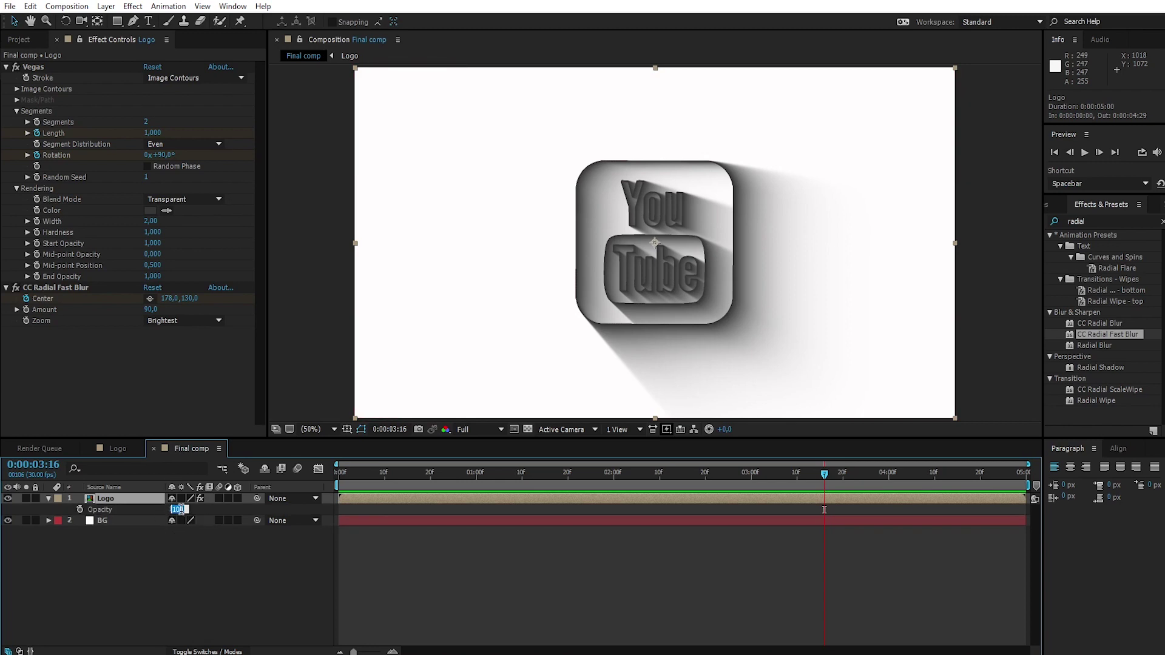
type("7")
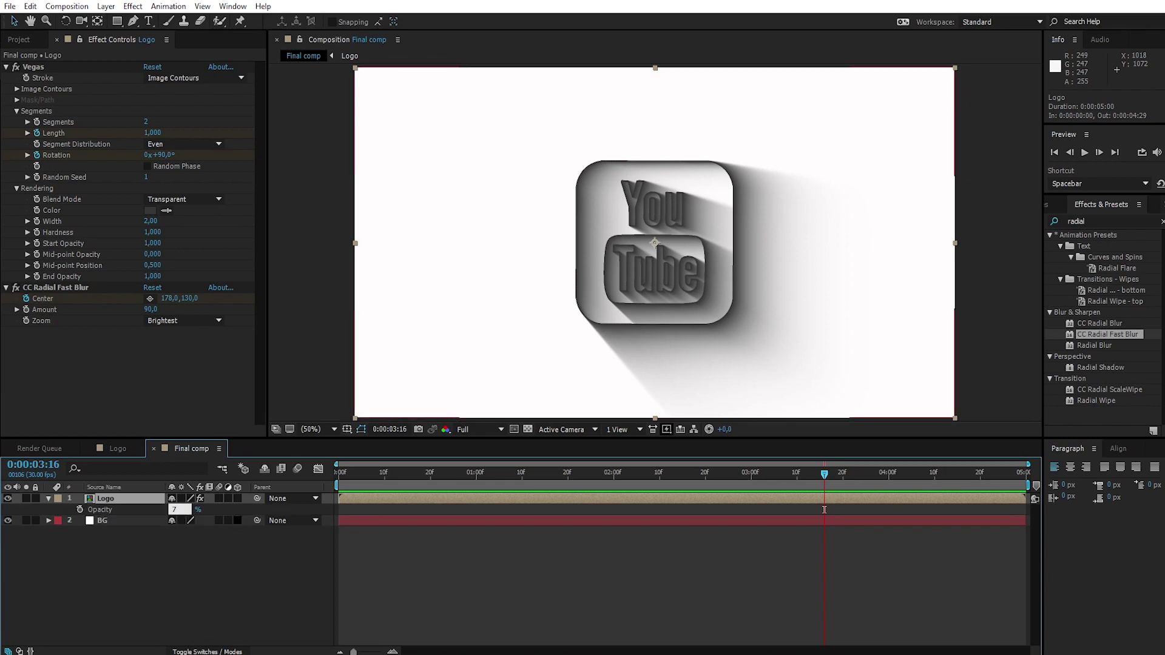
key("Return")
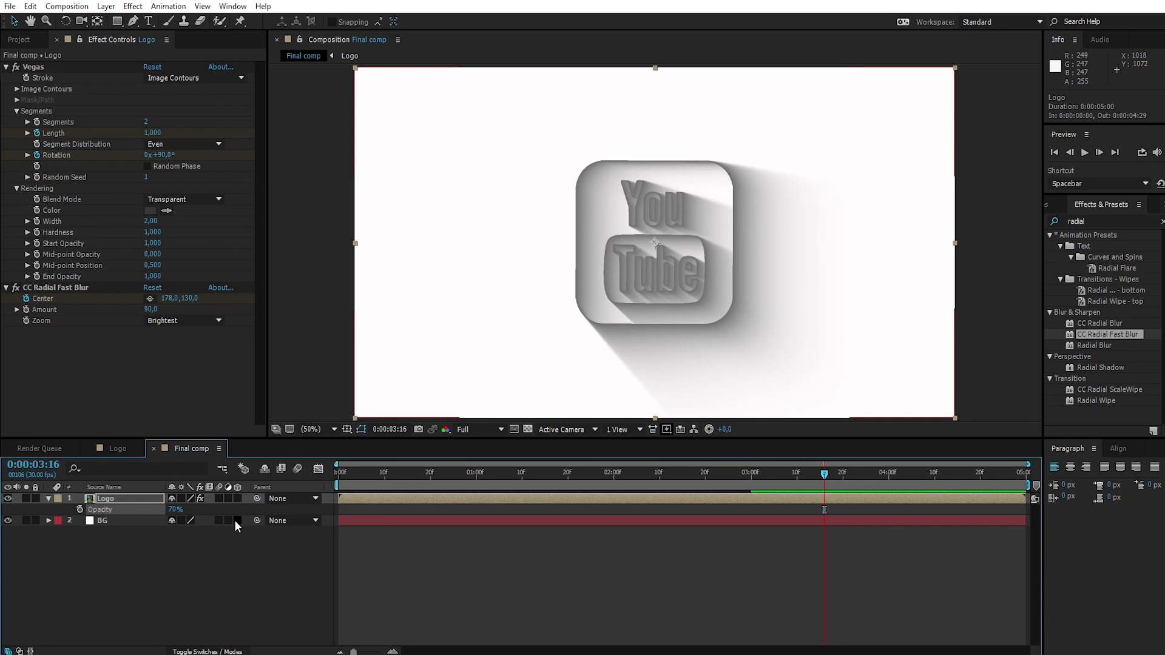
left_click(131, 498)
left_click(49, 498)
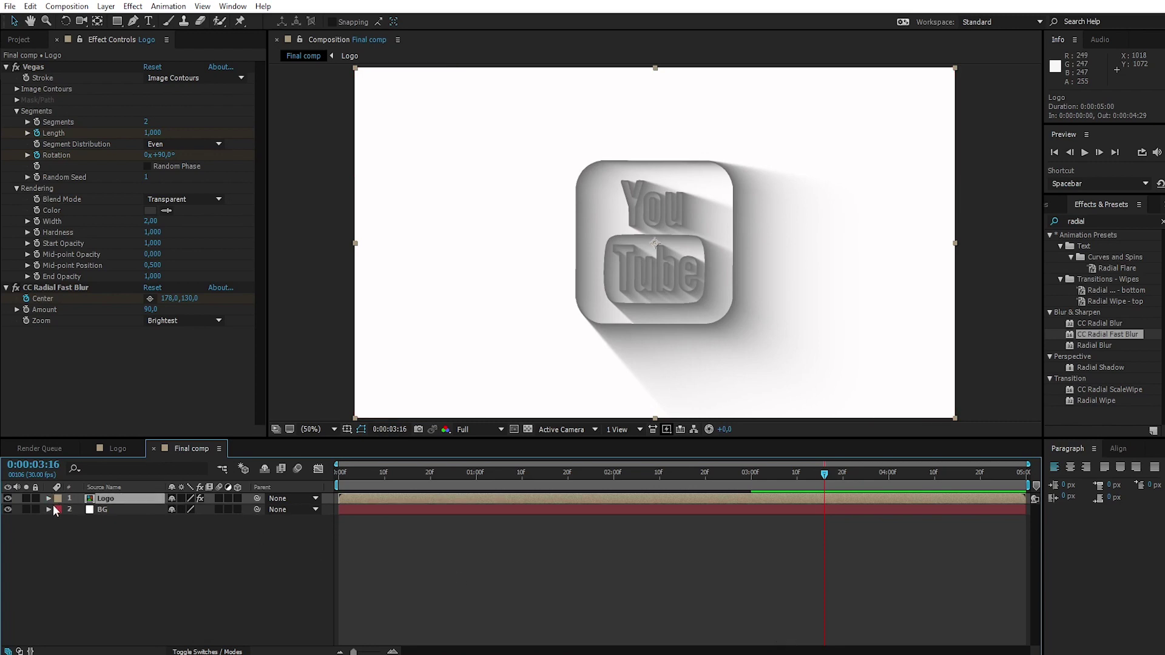
Add an Opacity keyframe to the Logo layer at 0:00:03:00, keeping the current value.
left_click_drag(843, 472, 750, 479)
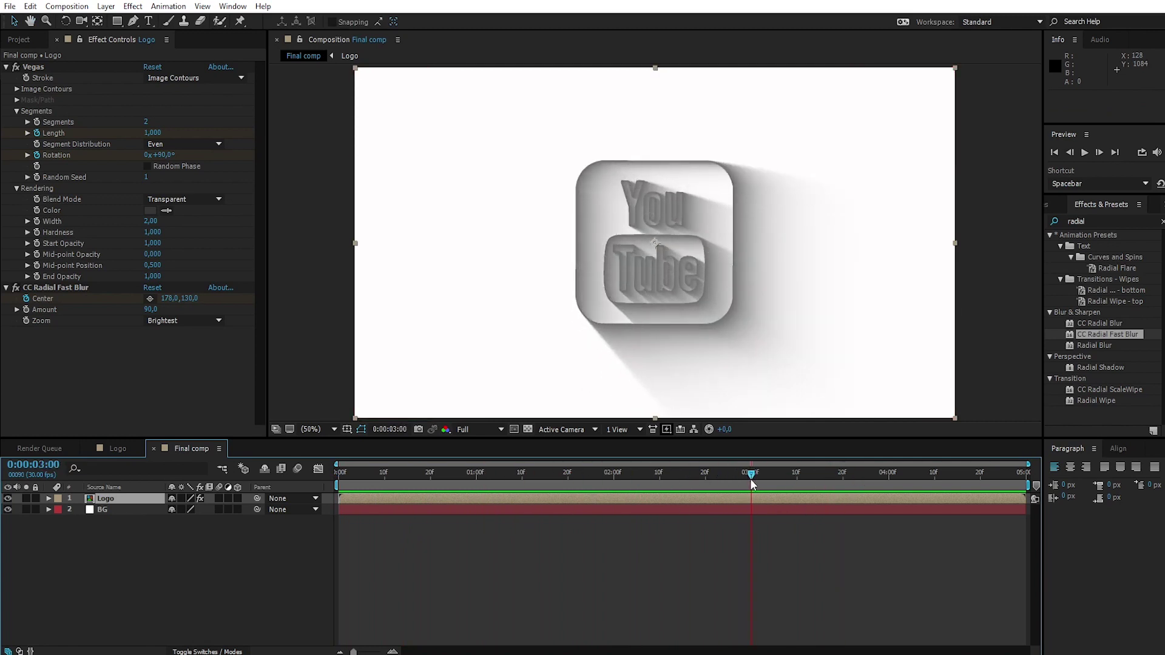
left_click(148, 497)
key("t")
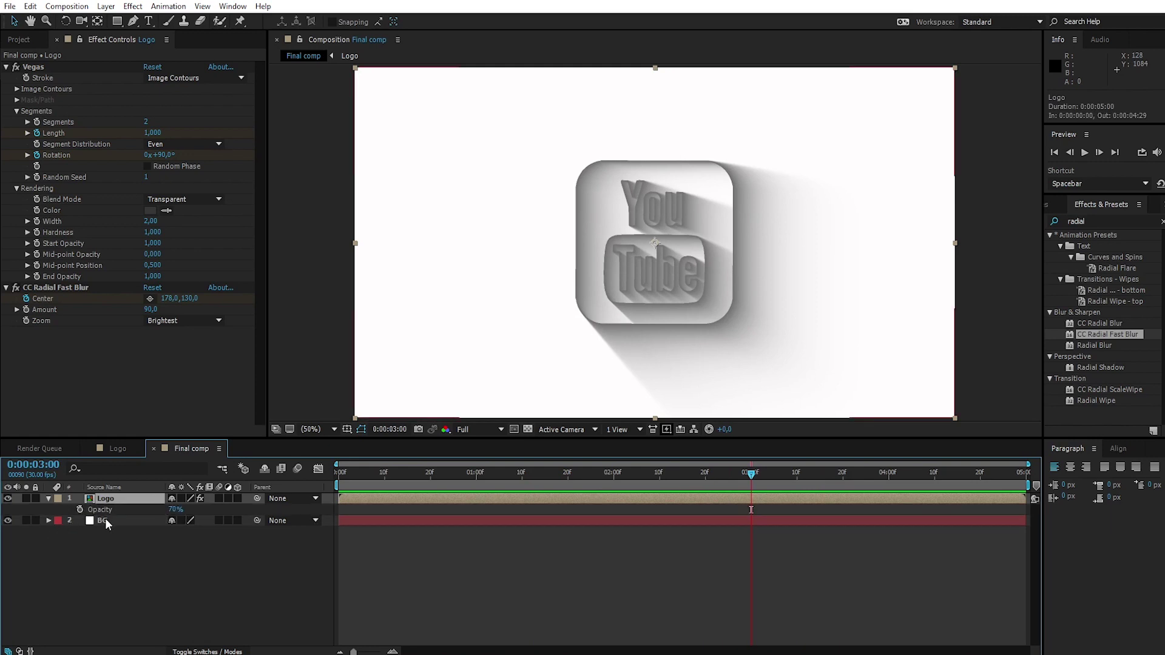
mouse_move(747, 478)
left_mouse_down()
mouse_move(574, 489)
mouse_move(750, 490)
left_mouse_up()
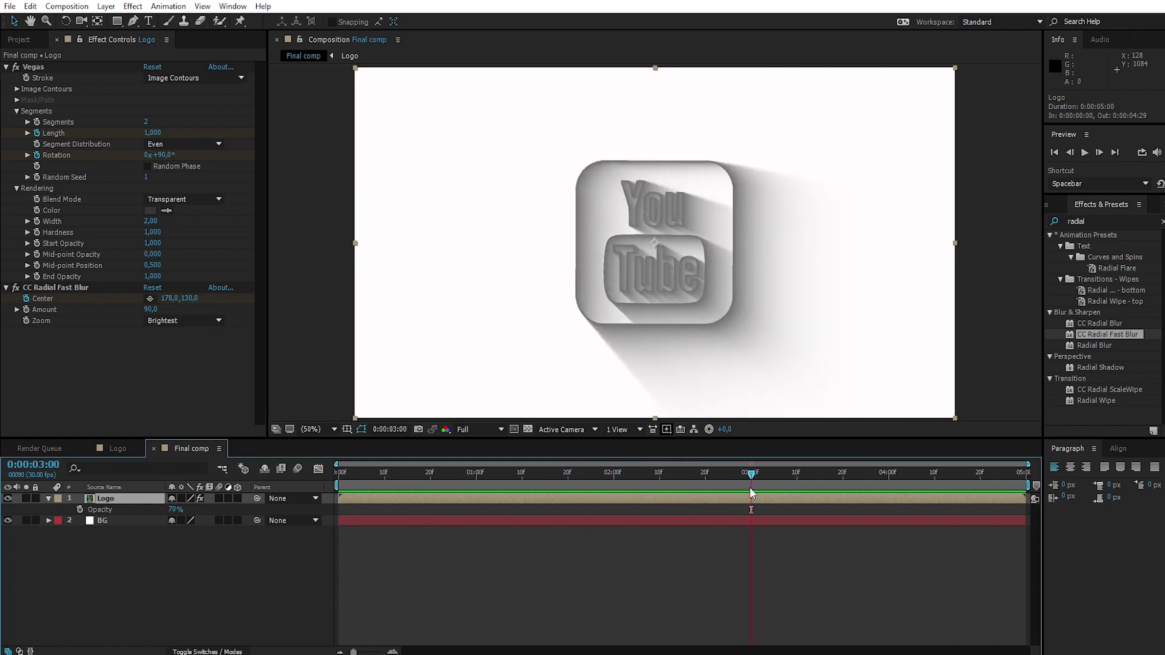
left_click(79, 509)
Keyframe the Logo layer's Opacity at 0% at 0:00:03:20 and preview the fade-out from the start.
left_click_drag(754, 479, 772, 488)
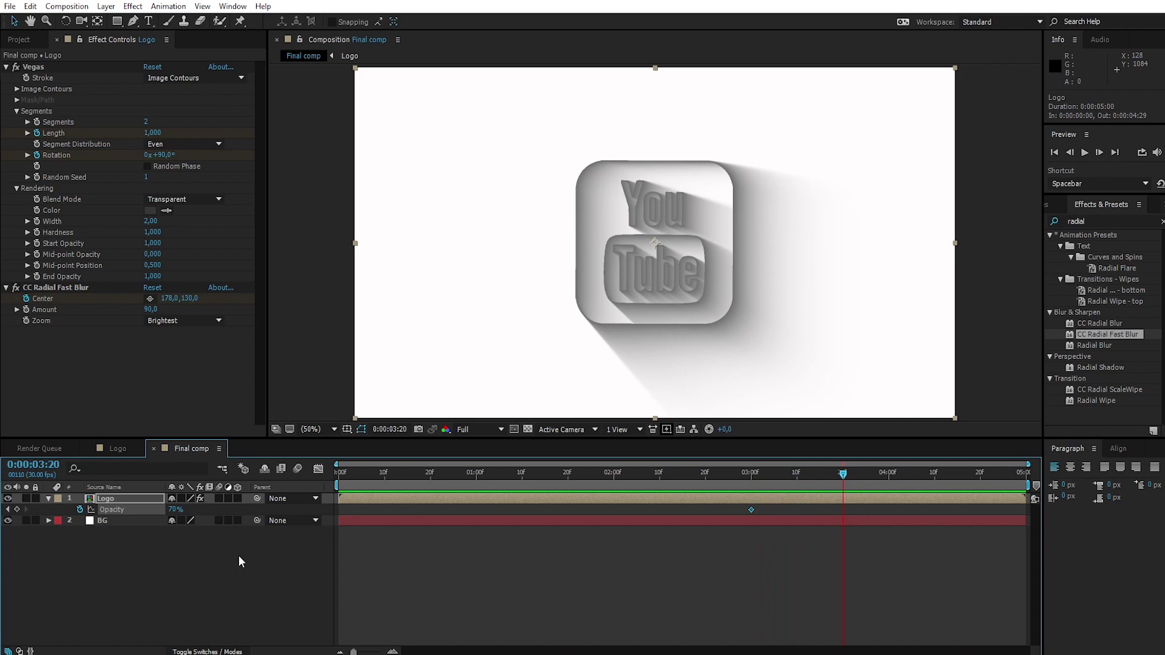
left_click(176, 509)
type("0")
key("Return")
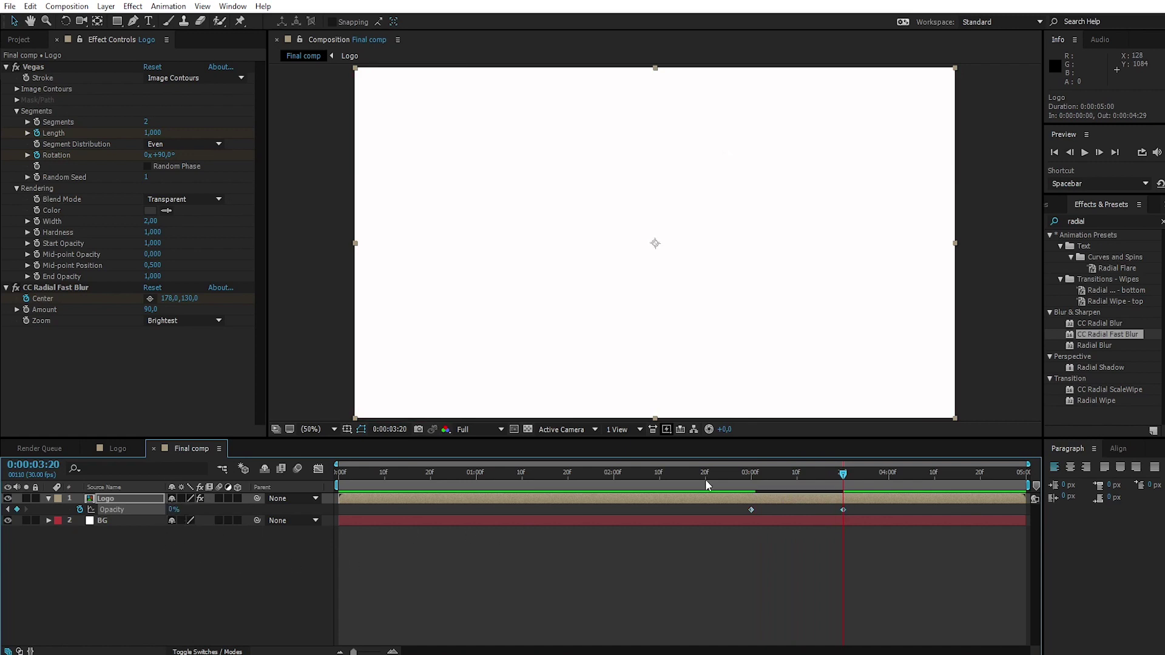
left_click_drag(843, 470, 719, 492)
key("space")
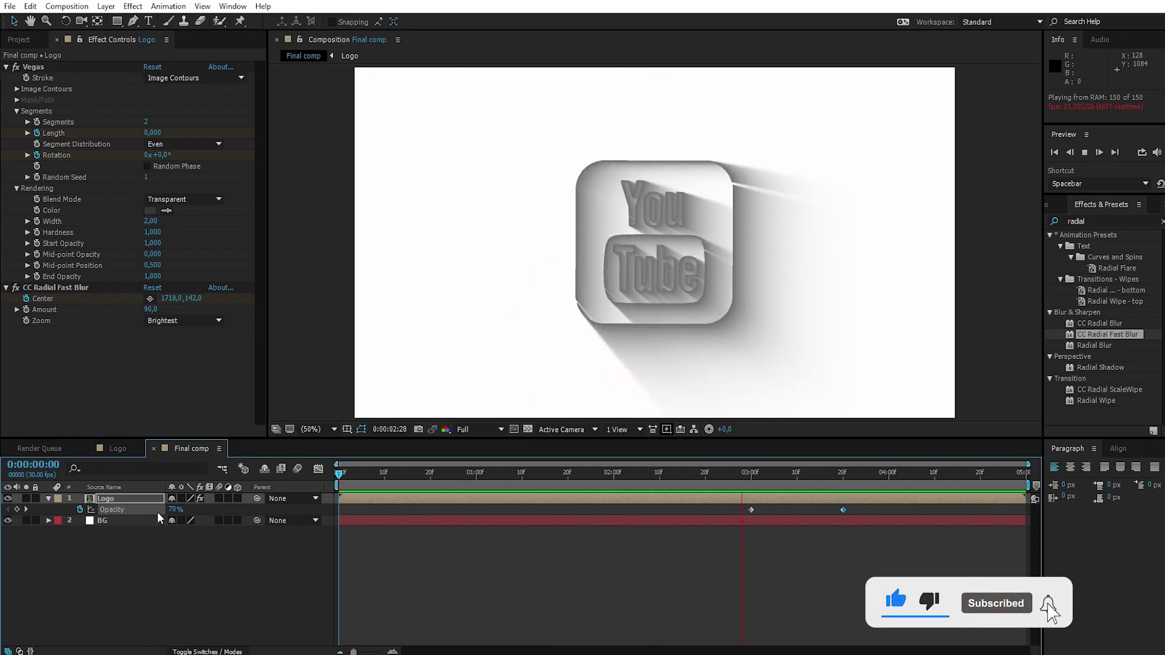
Keyframe the Logo layer's Opacity at 0:00:00:10 keeping the current value and at 0% at 0:00:00:00, and preview the fade-in.
left_click_drag(685, 474, 698, 515)
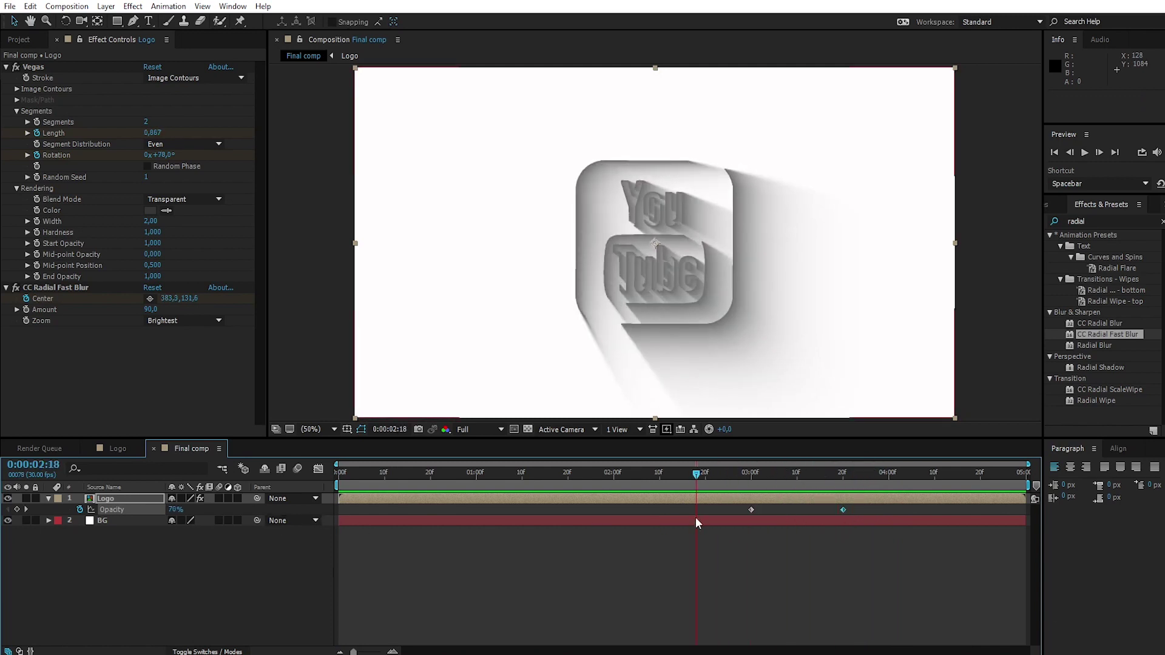
mouse_move(696, 477)
left_mouse_down()
mouse_move(300, 511)
mouse_move(383, 520)
left_mouse_up()
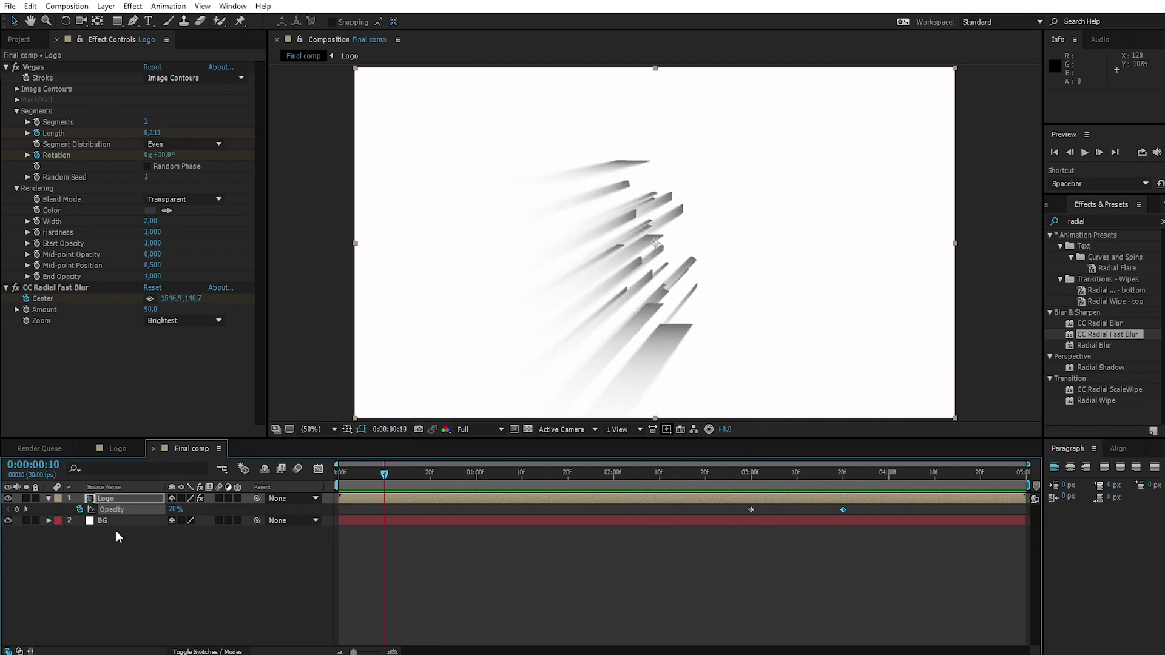
left_click(17, 512)
left_click_drag(385, 475, 330, 479)
left_click(175, 510)
type("0")
key("Return")
key("space")
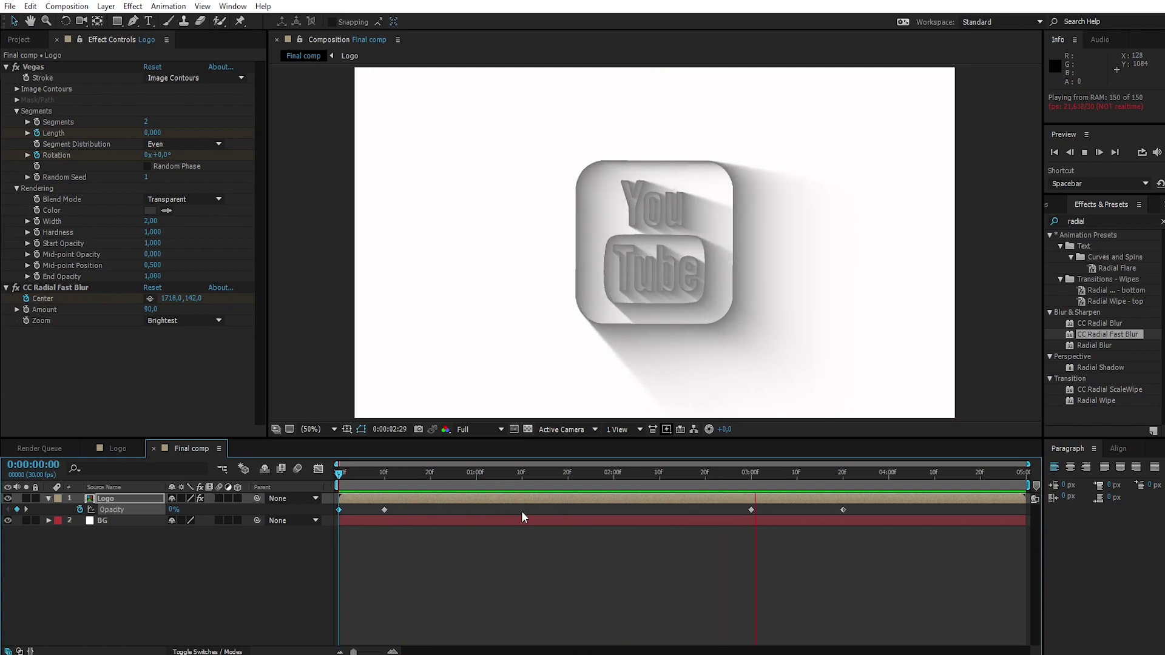
key("space")
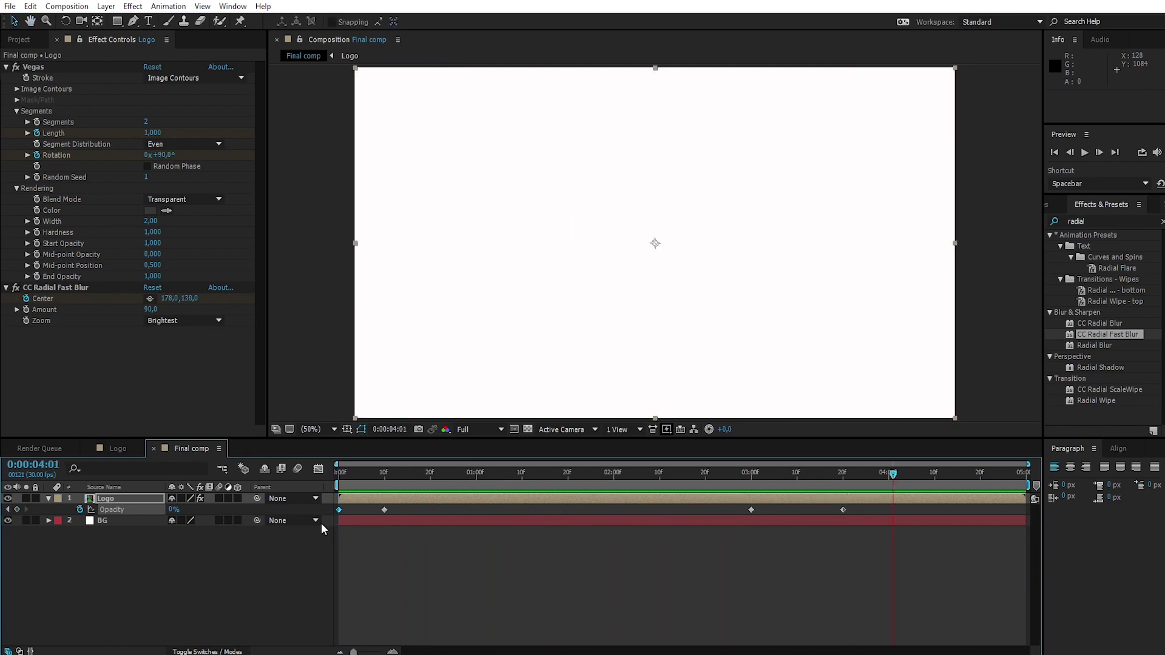
Apply Easy Ease to all four Opacity keyframes of the Logo layer, preview the result and collapse the layer's properties.
left_click_drag(329, 508, 738, 507)
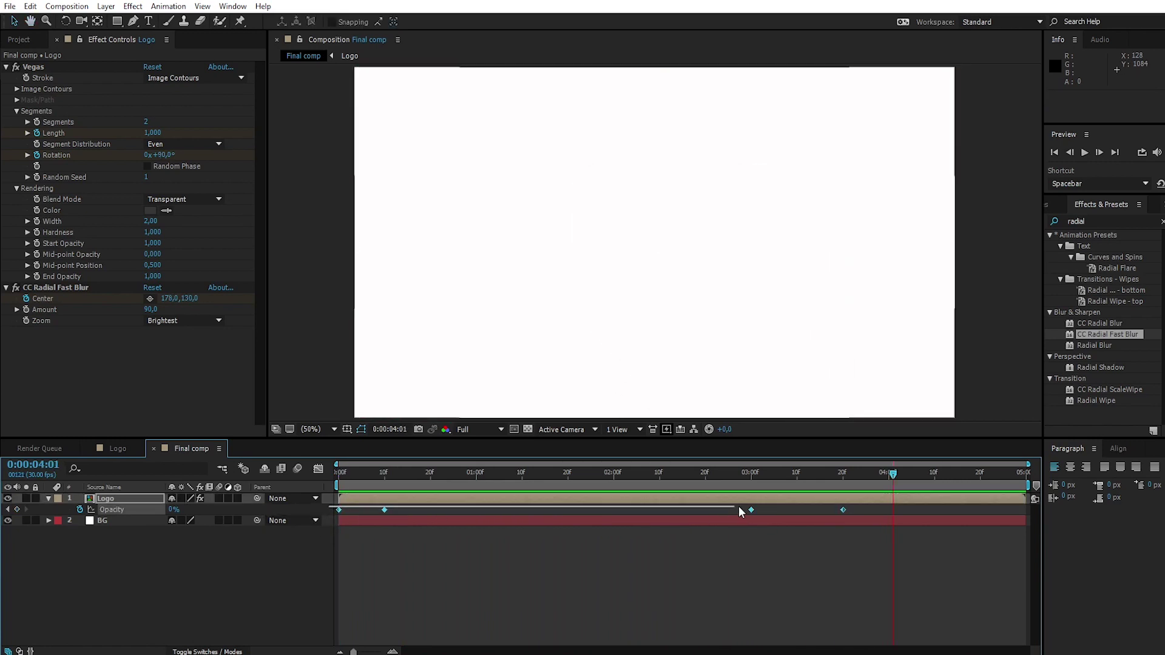
left_click_drag(853, 506, 853, 514)
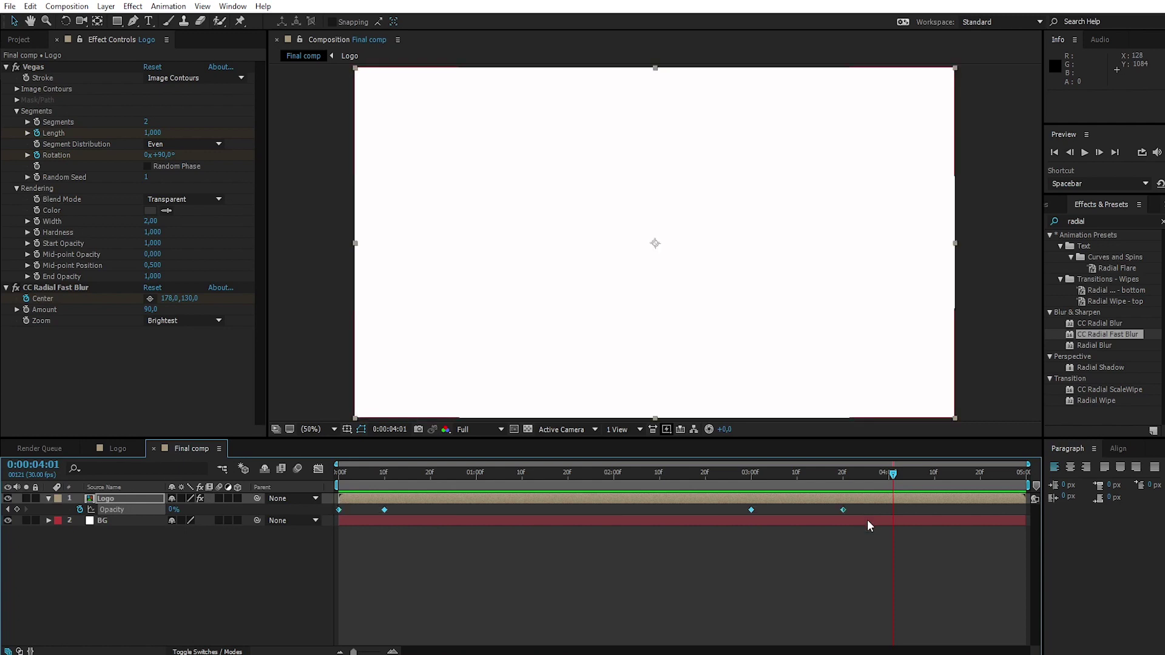
key("F9")
key("space")
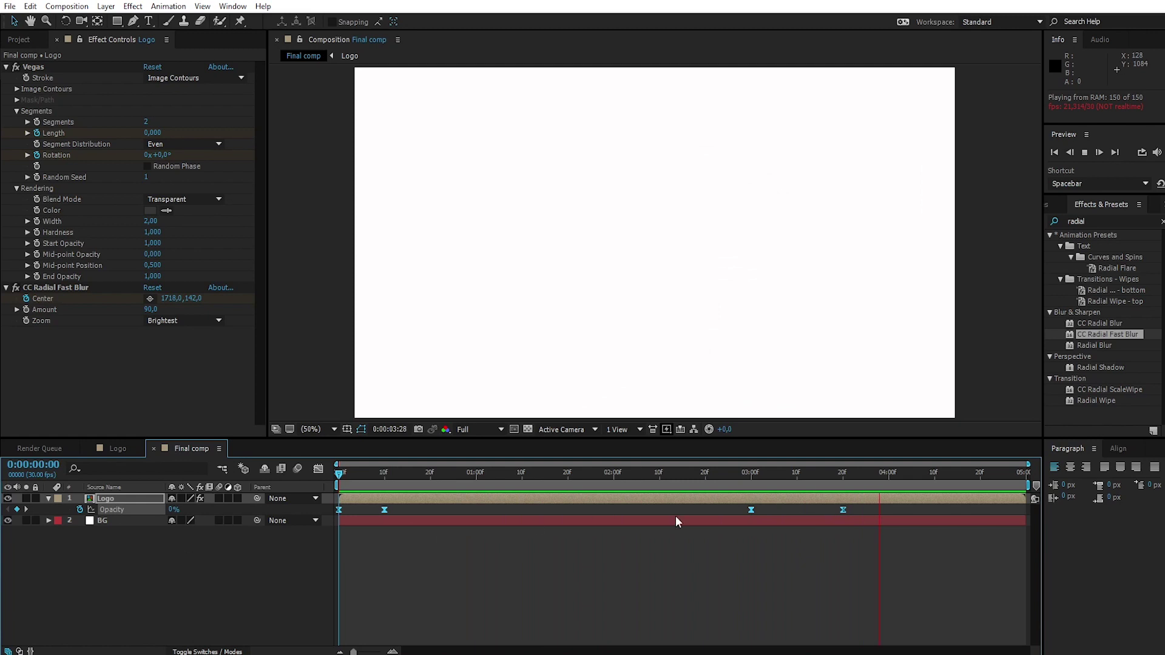
key("space")
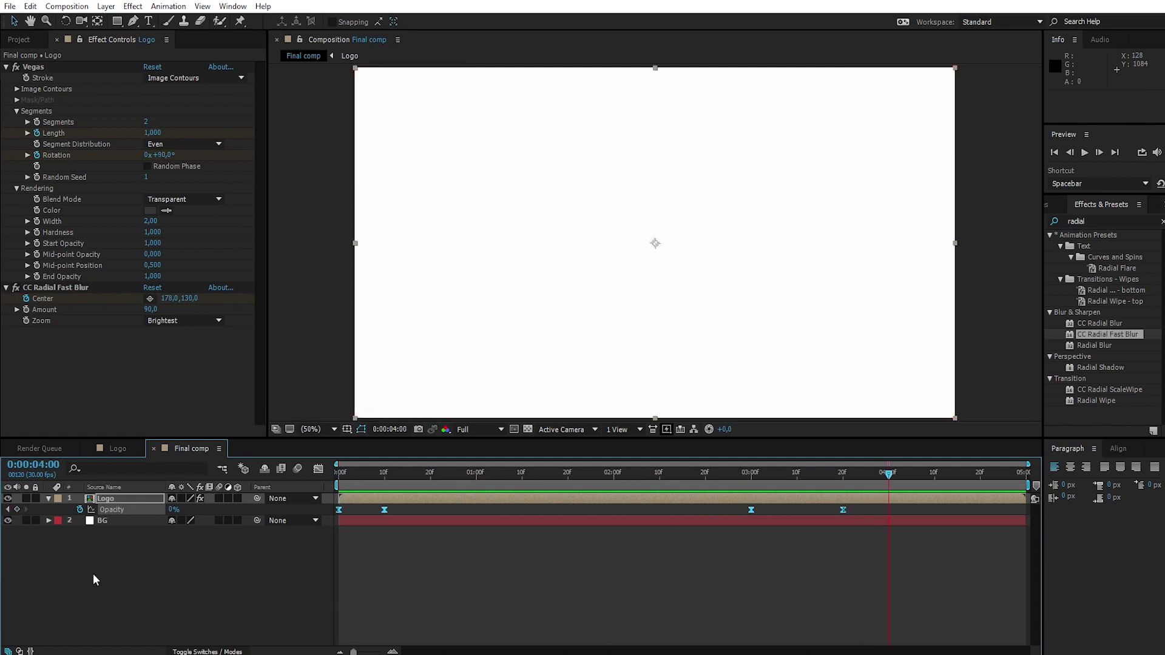
left_click(49, 499)
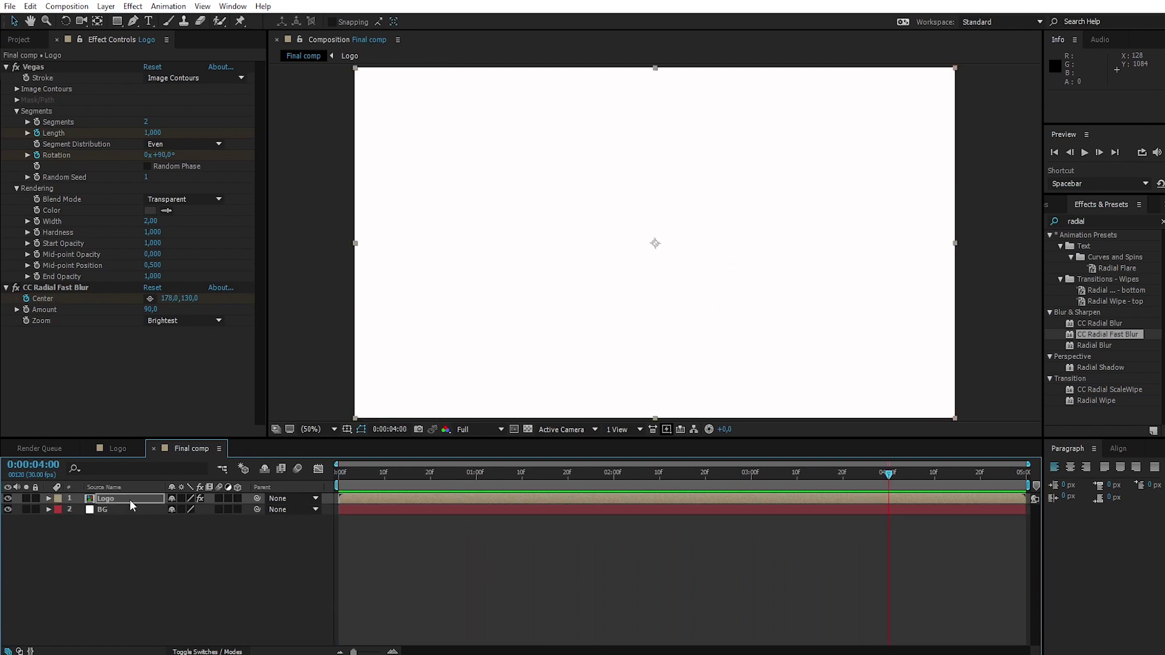
Duplicate the Logo layer in Final comp, with the current time at 0:00:02:06.
left_click(642, 473)
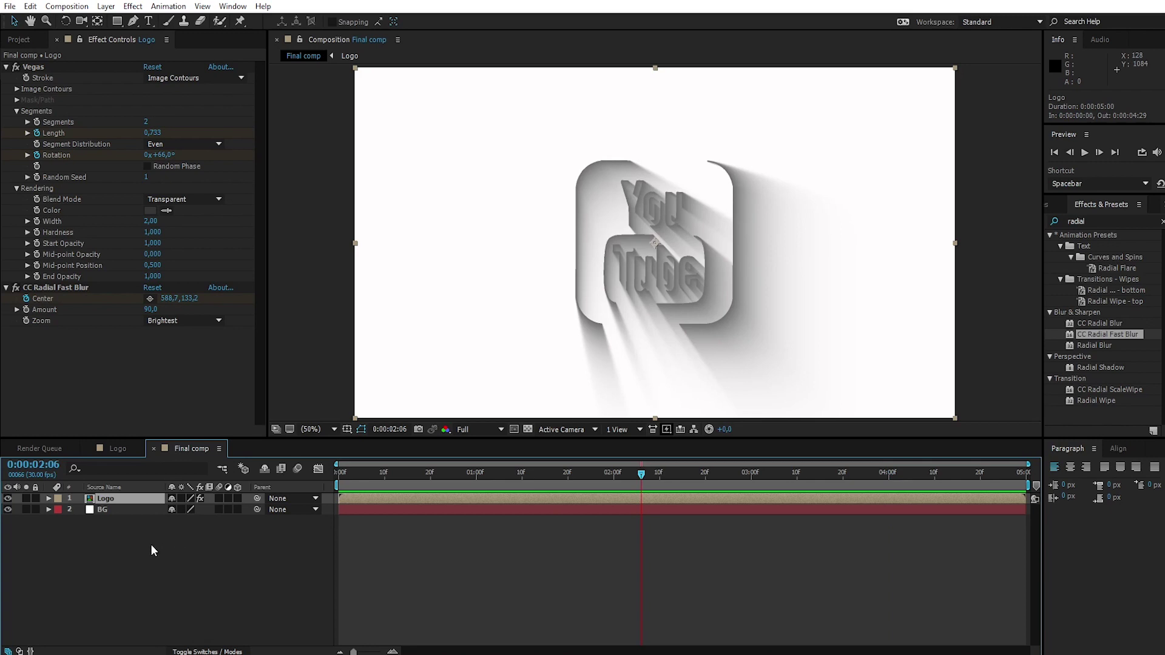
left_click(31, 7)
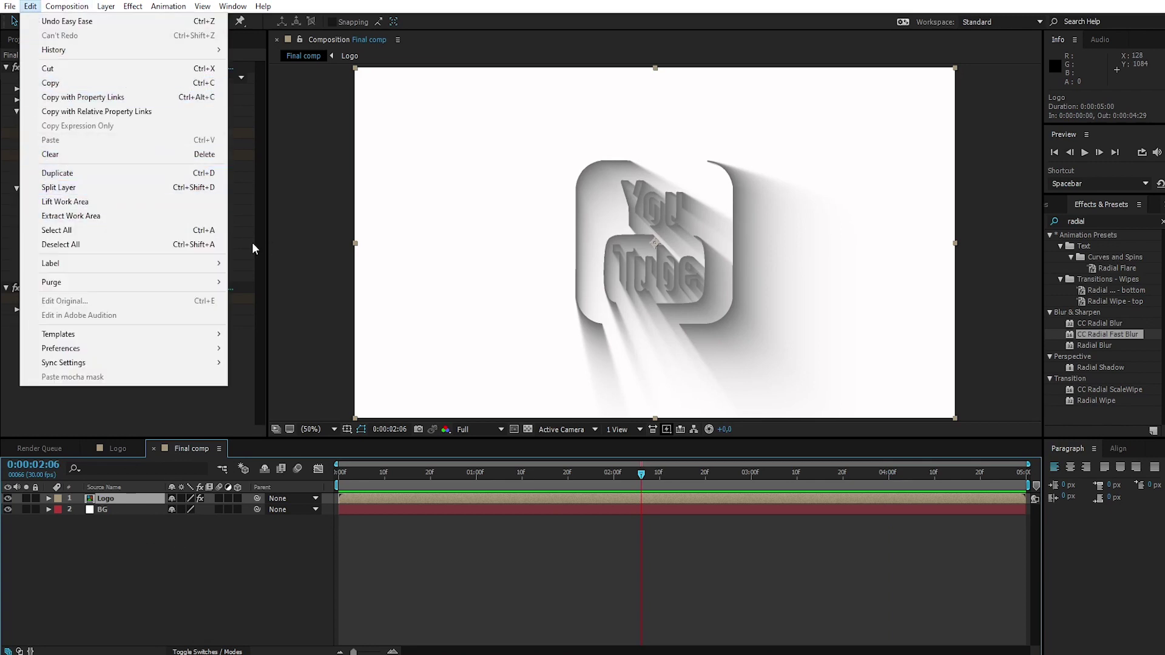
left_click(60, 174)
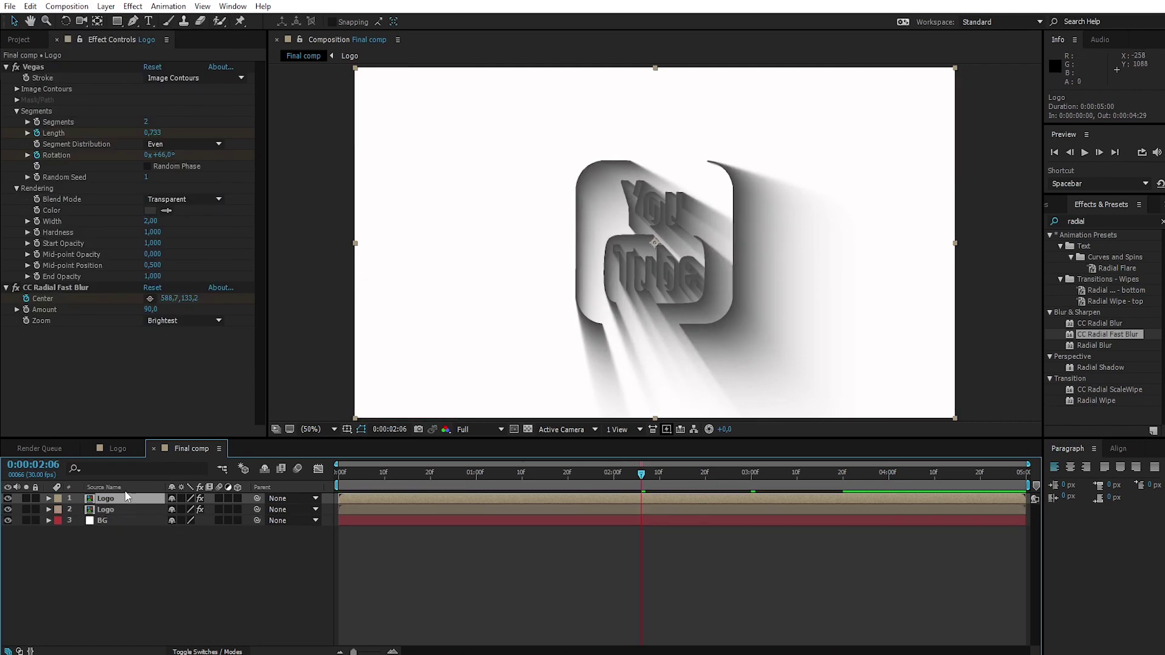
Set the Vegas stroke color of the duplicated Logo layer to bright red (FD0309).
left_click(150, 211)
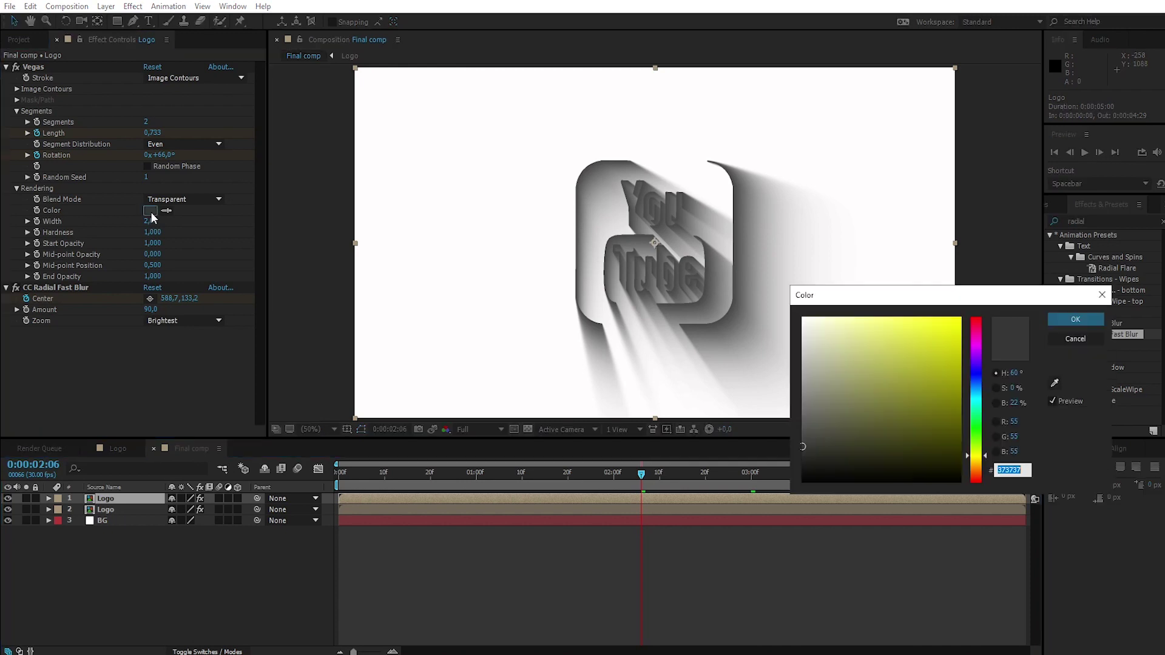
left_click(978, 317)
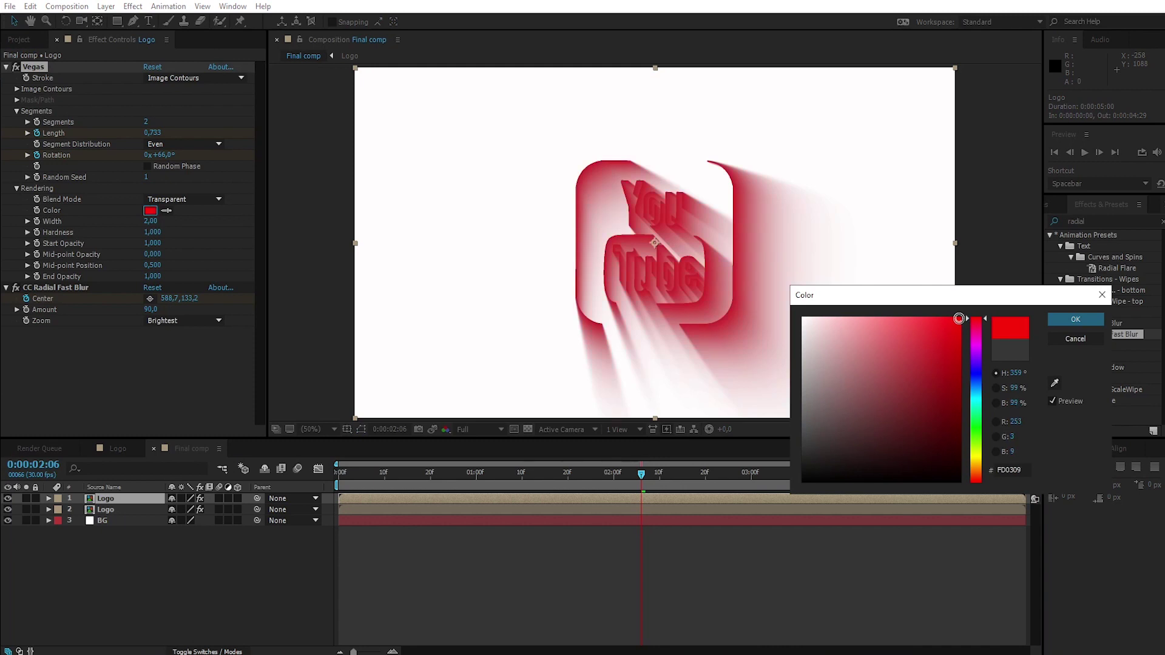
left_click(1075, 320)
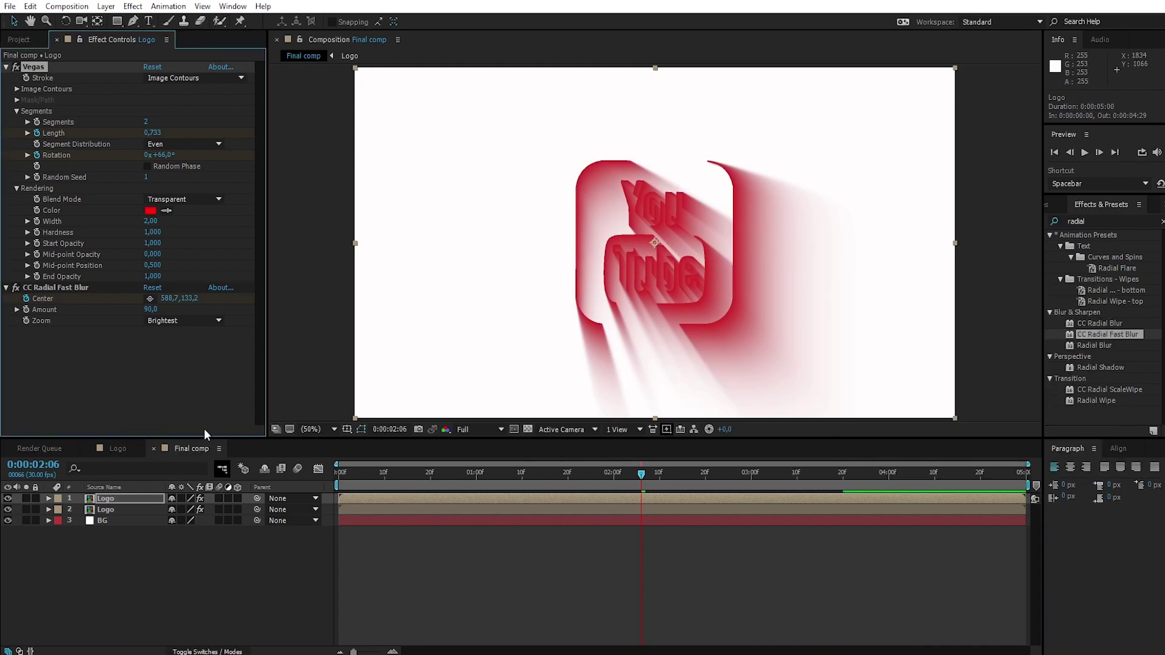
Delete CC Radial Fast Blur from the duplicated Logo layer and set its Vegas stroke Width to 6.
left_click(64, 288)
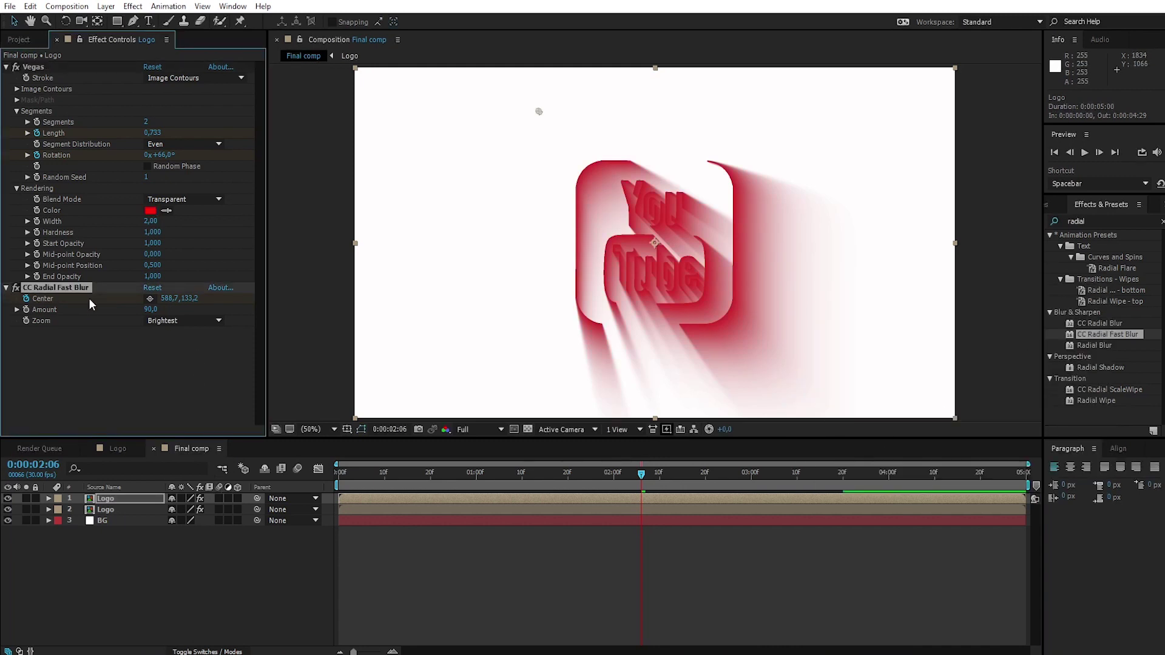
key("Delete")
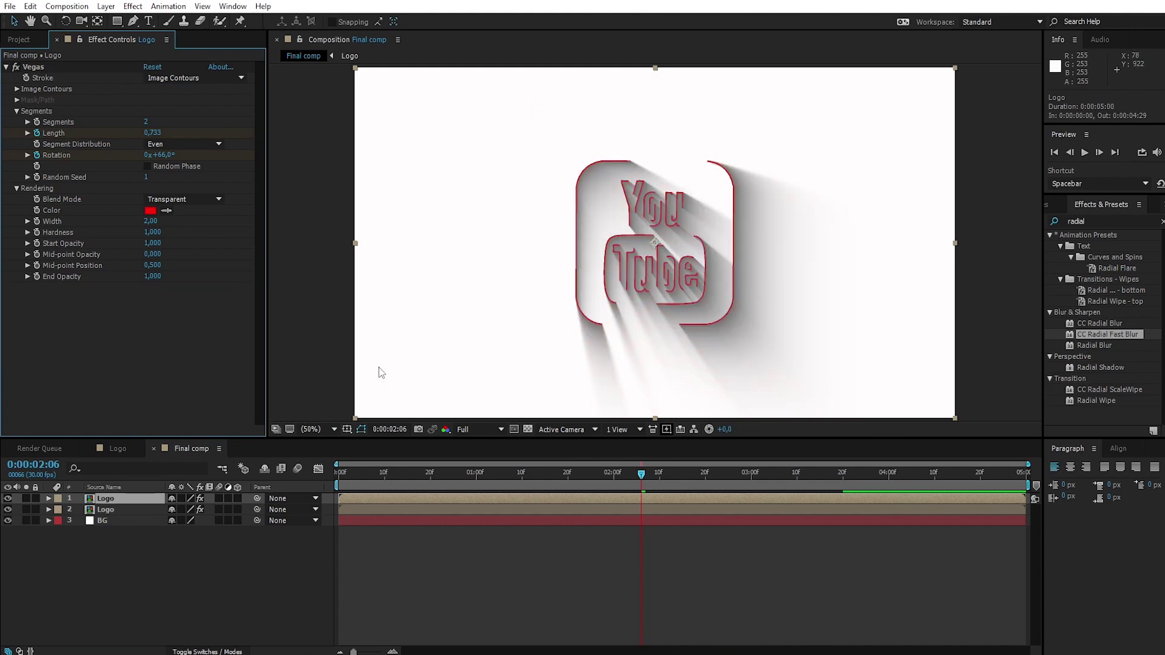
left_click(150, 221)
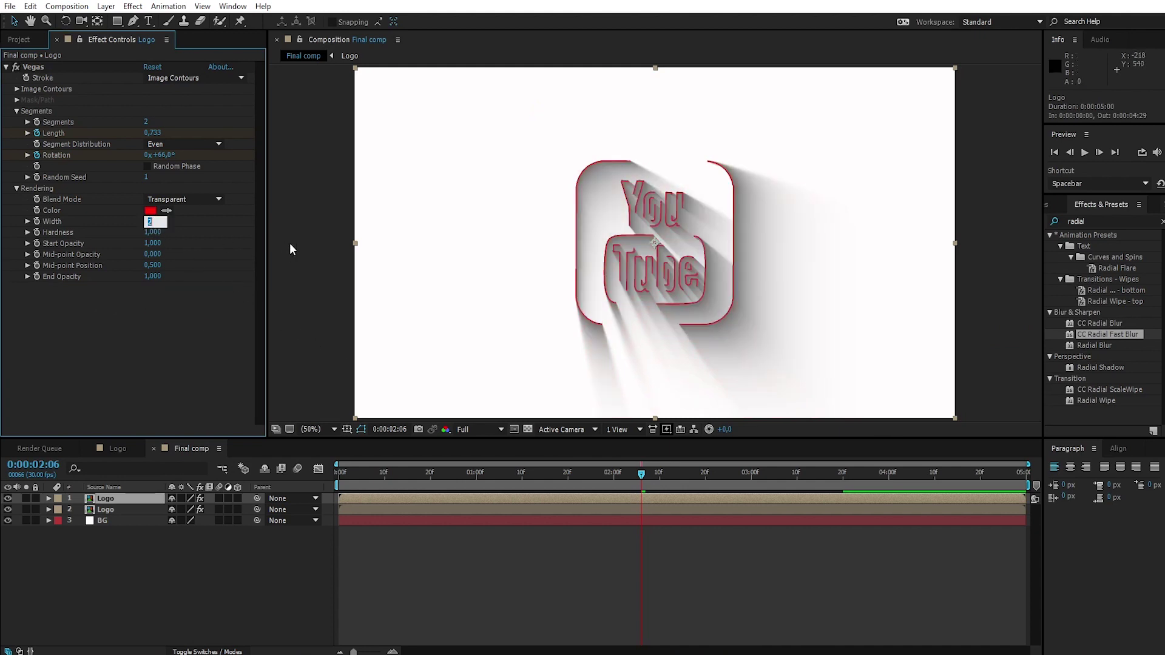
type("6")
key("Return")
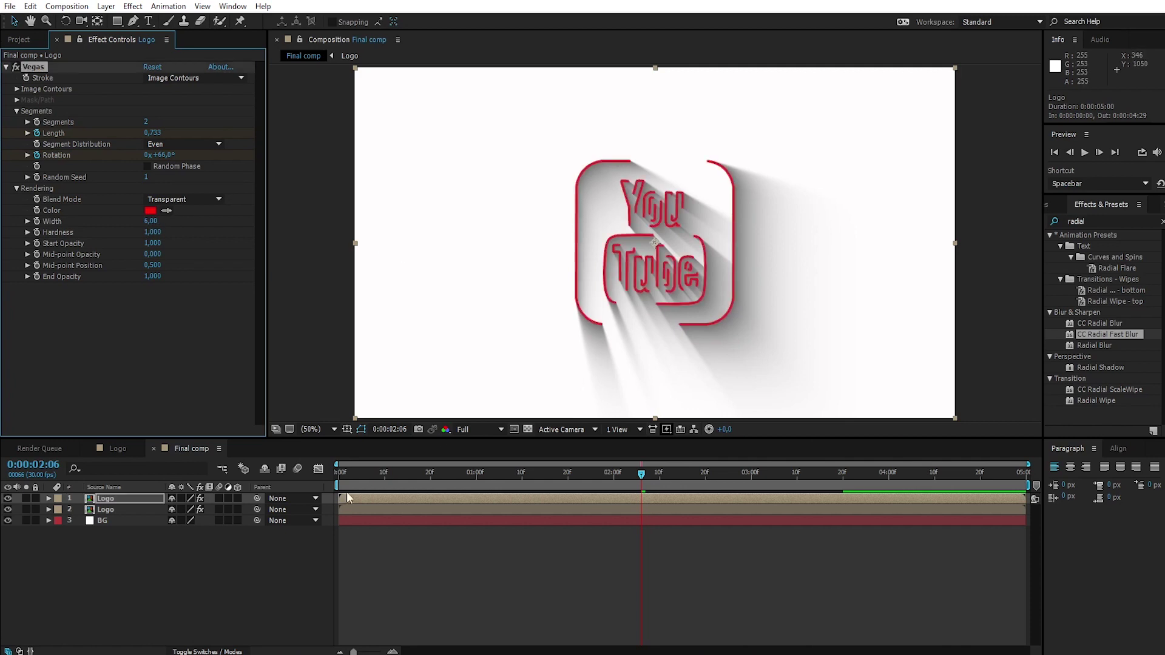
Shift the red-outlined Logo layer so it starts at 0:00:00:05, and preview the composition.
left_click(340, 475)
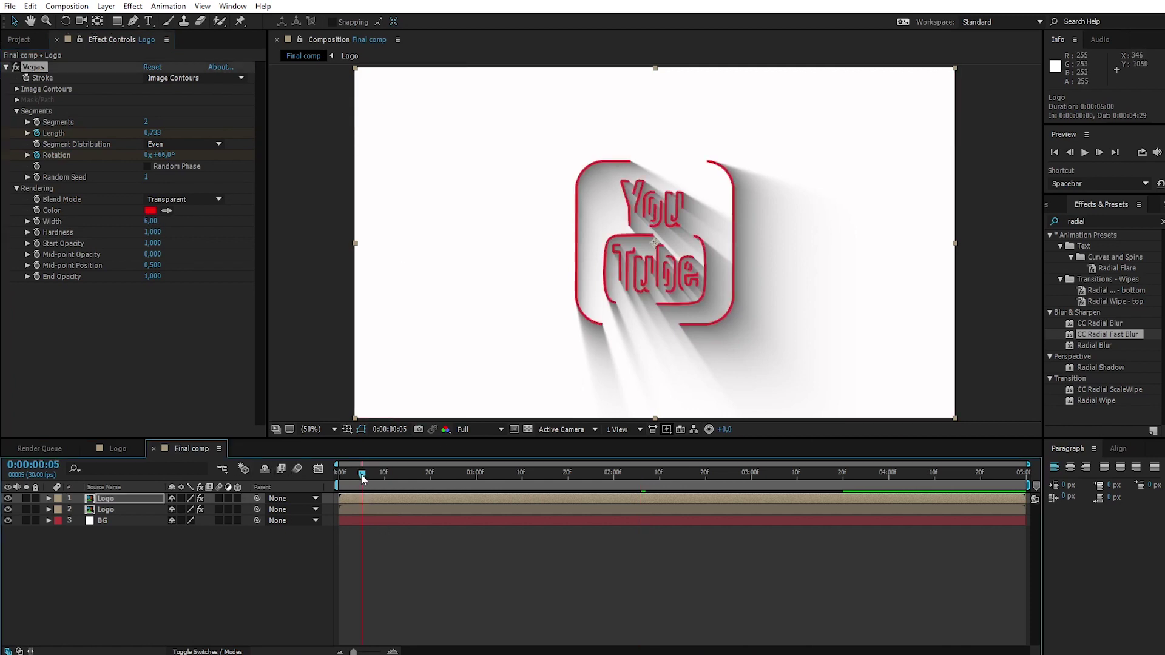
left_click(357, 484)
left_click_drag(357, 484, 405, 497)
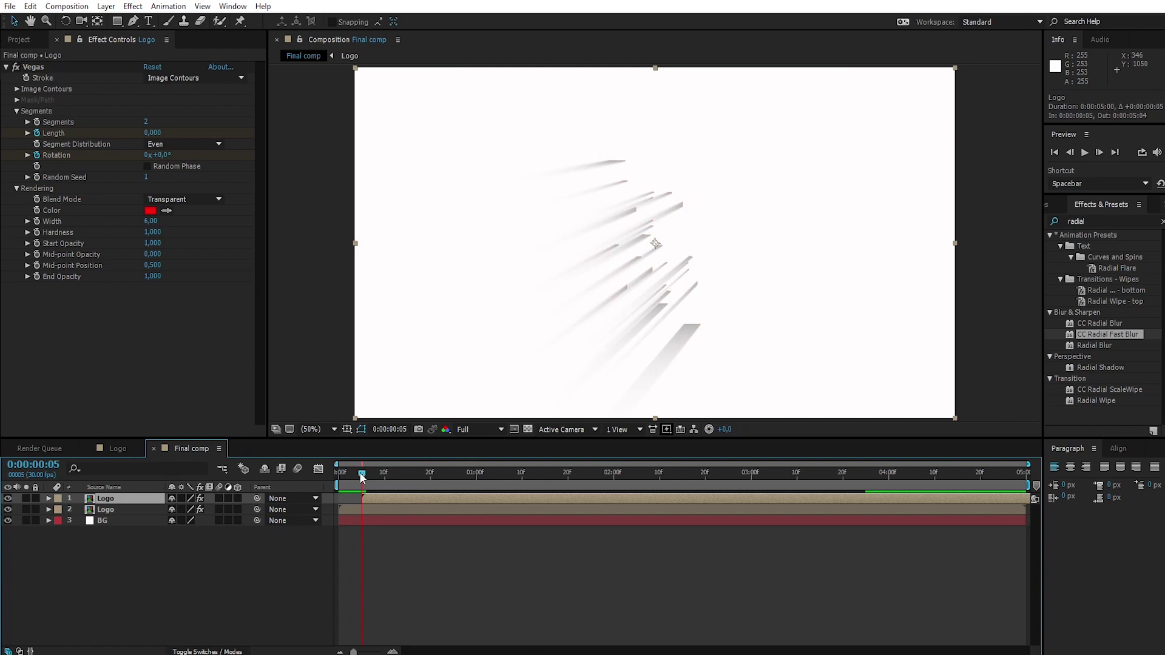
key("space")
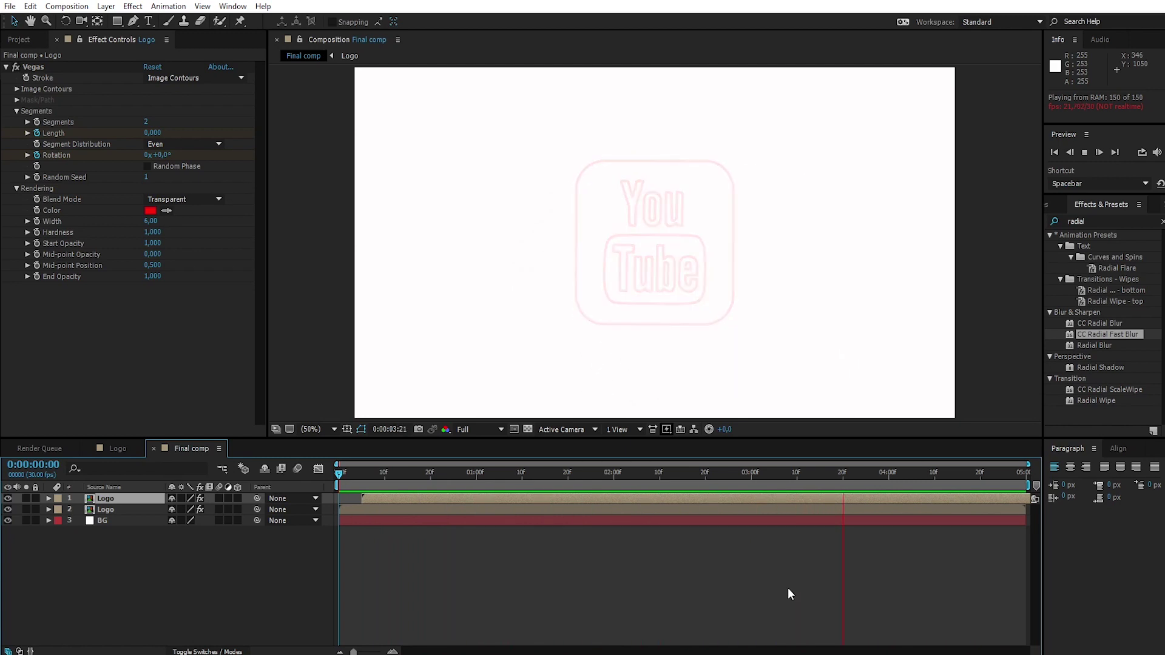
key("space")
Add the Logo composition from the project to Final comp as the topmost layer.
left_click_drag(871, 480, 513, 495)
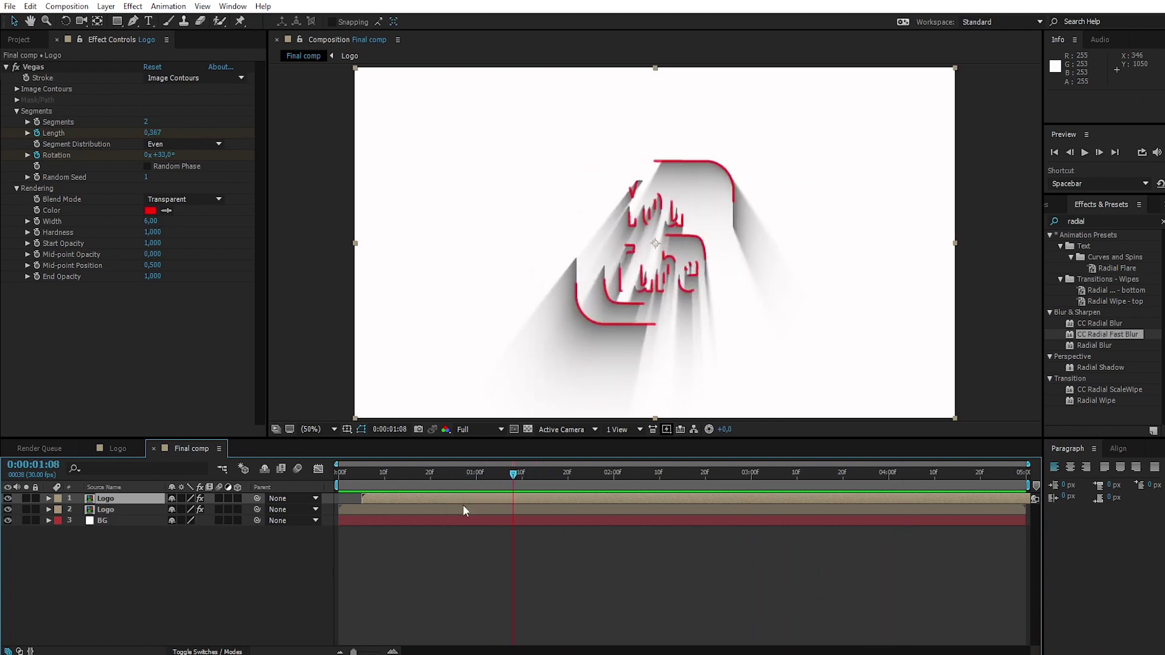
left_click(19, 40)
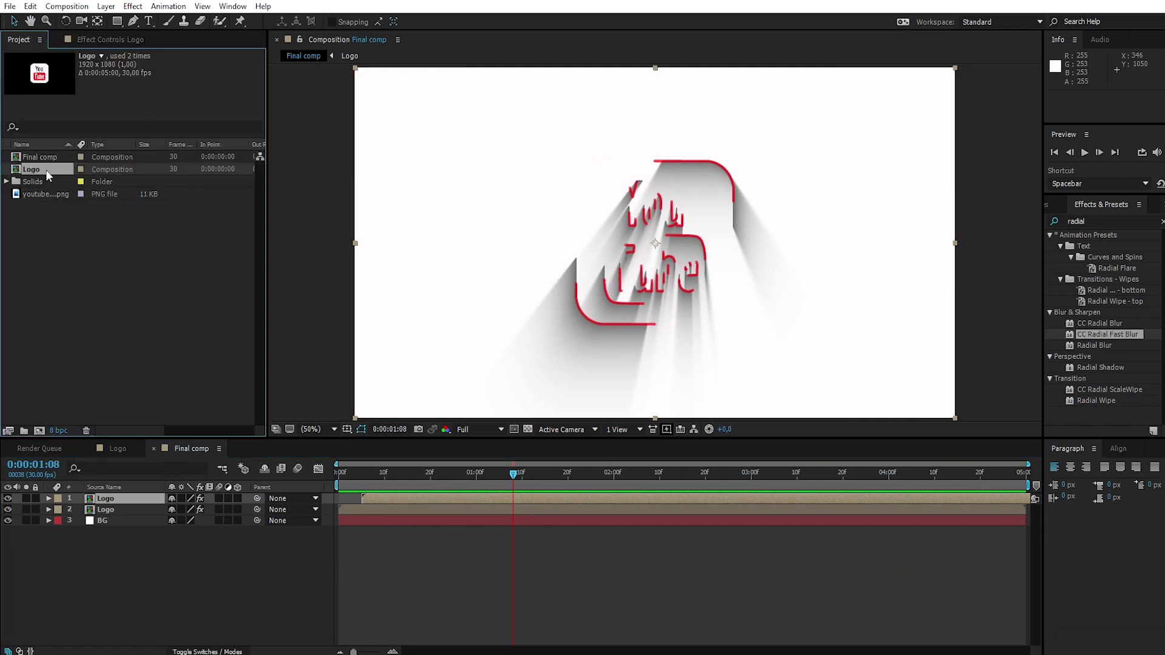
left_click_drag(46, 168, 85, 498)
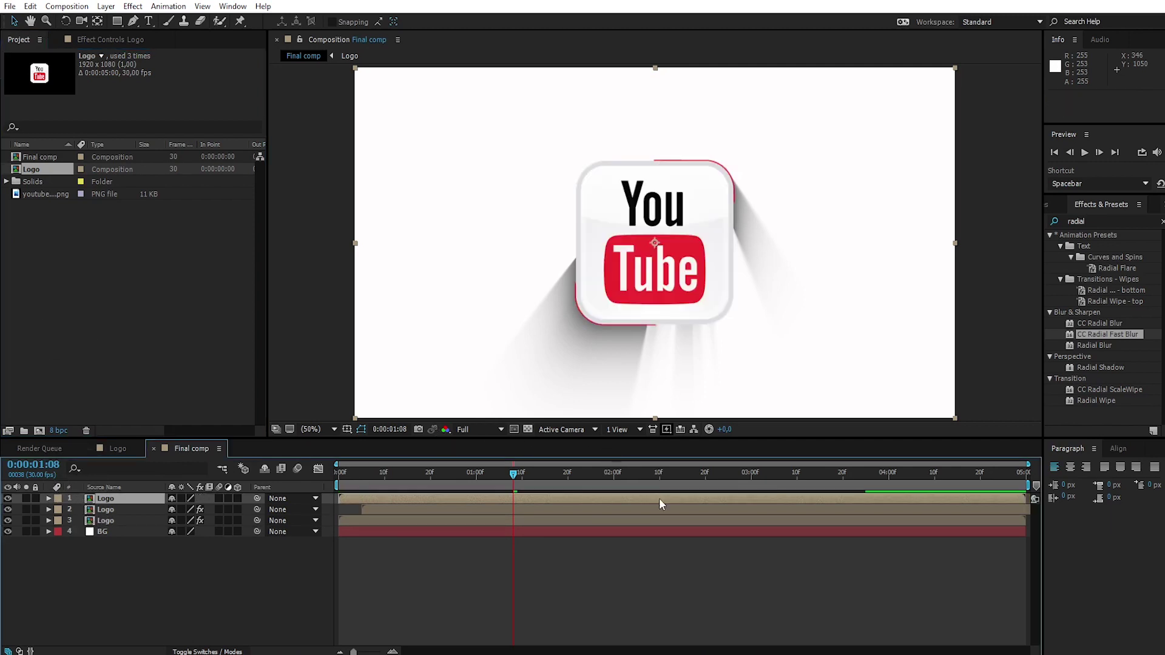
Add Opacity keyframes to the topmost Logo layer at 0:00:03:00 and 0:00:03:20, keeping the current value.
left_click_drag(512, 474, 750, 544)
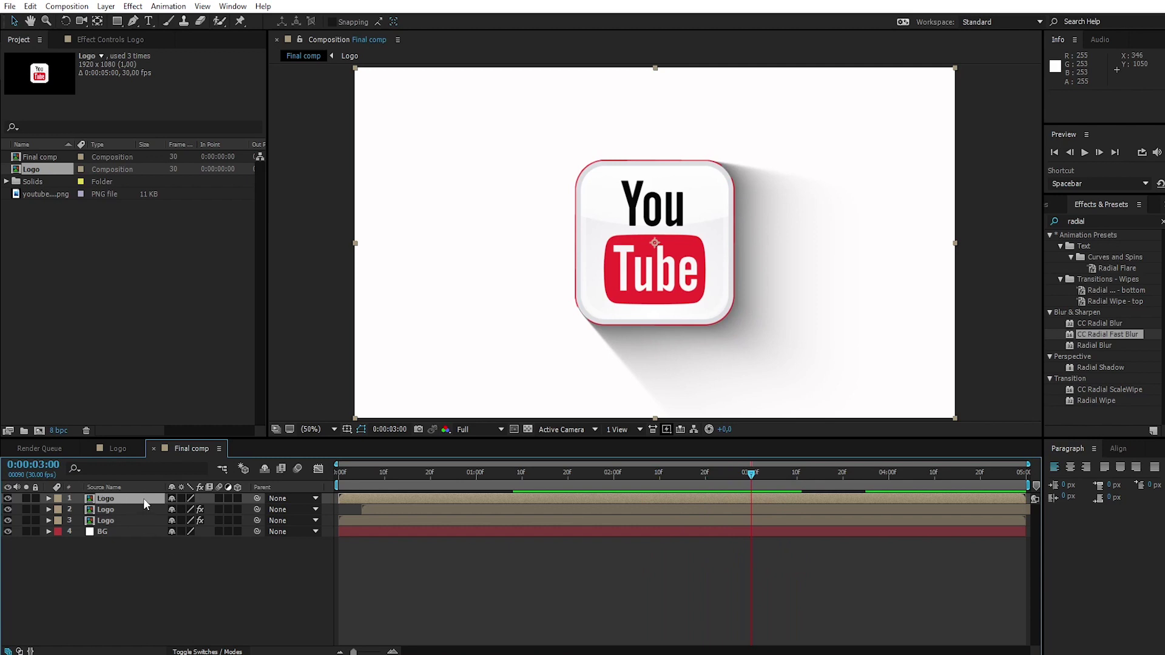
key("alt+shift+t")
left_click(100, 511)
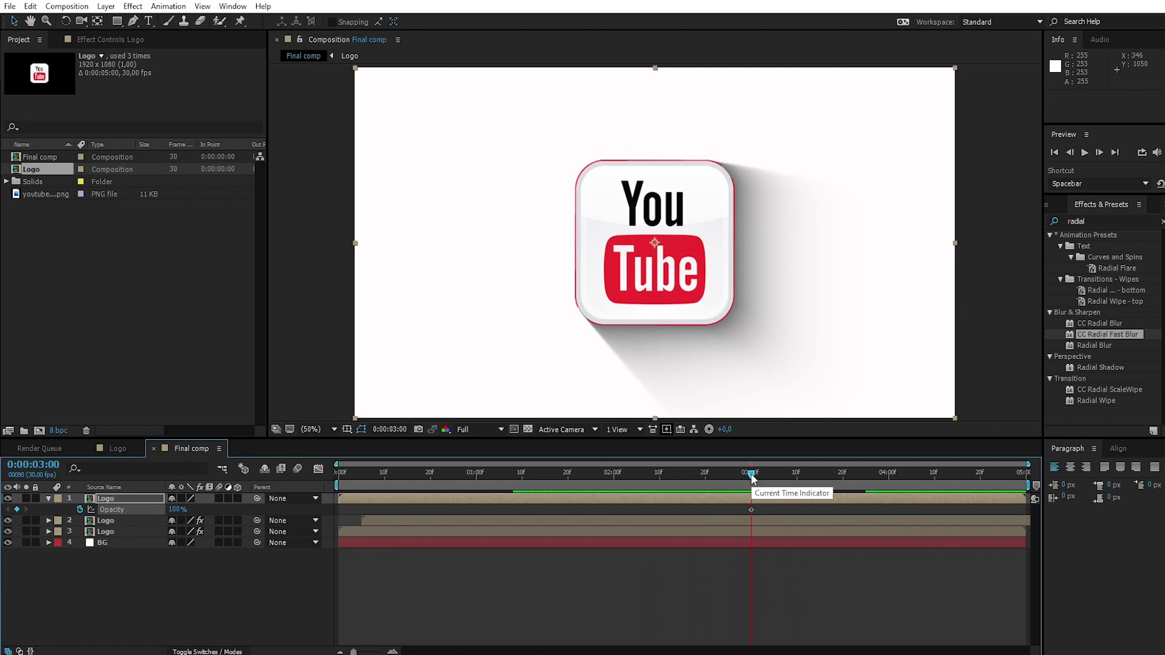
left_click_drag(751, 473, 843, 489)
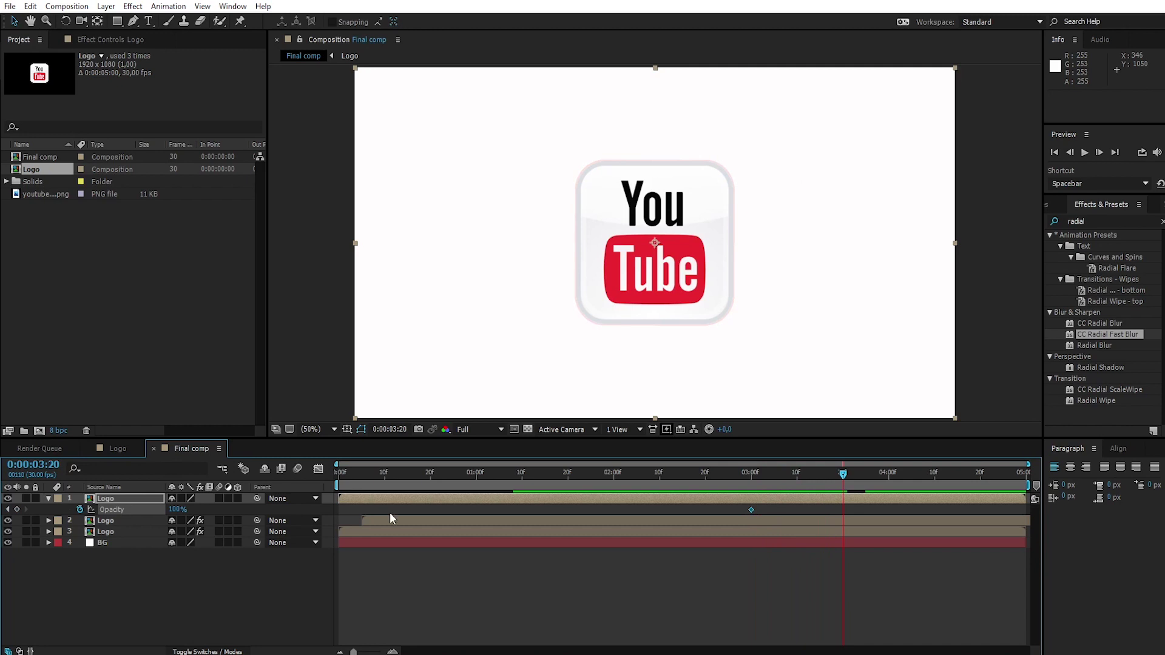
left_click(17, 510)
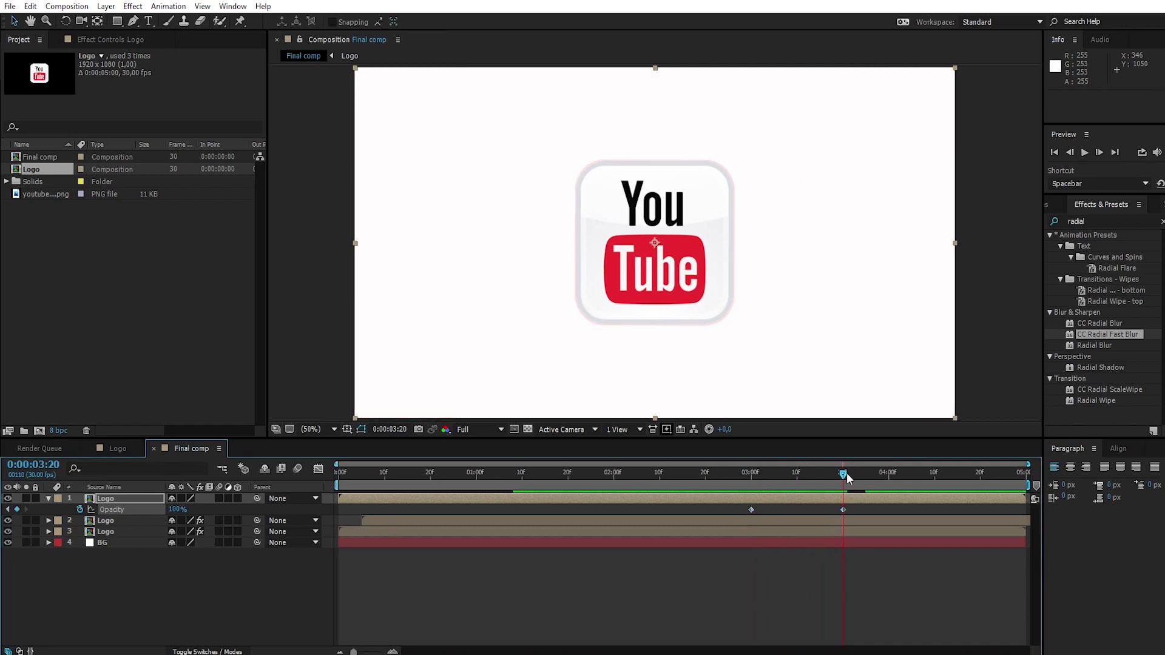